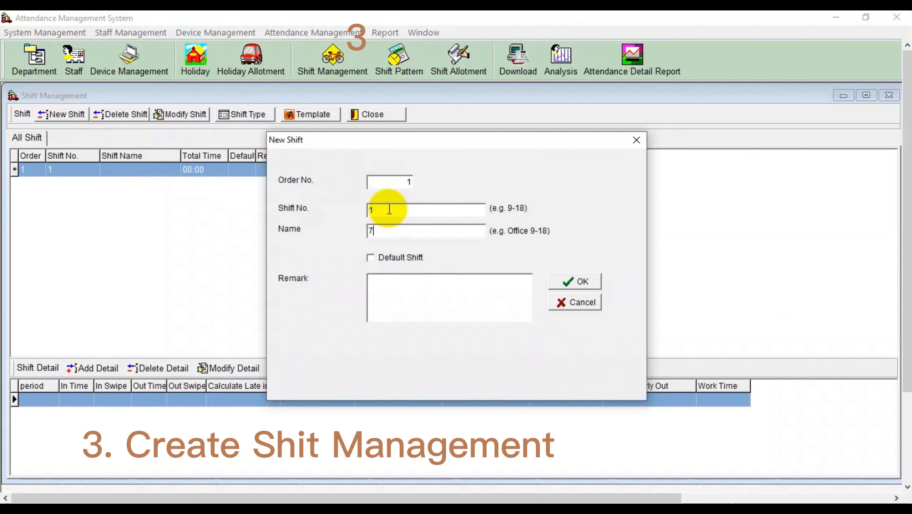
Name the new shift "7:30-11:30 / 12:30-08:00" and save it.
type(":30-11:30 / 12:30-")
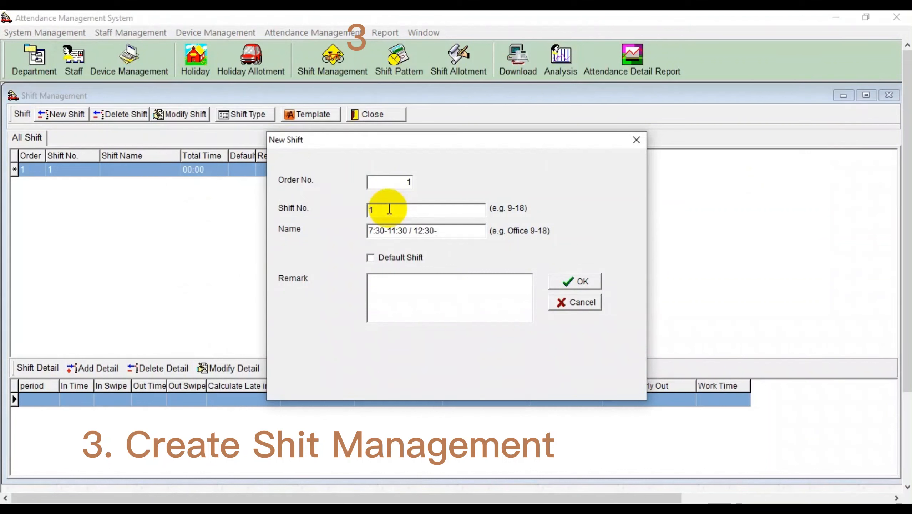
type("08:00")
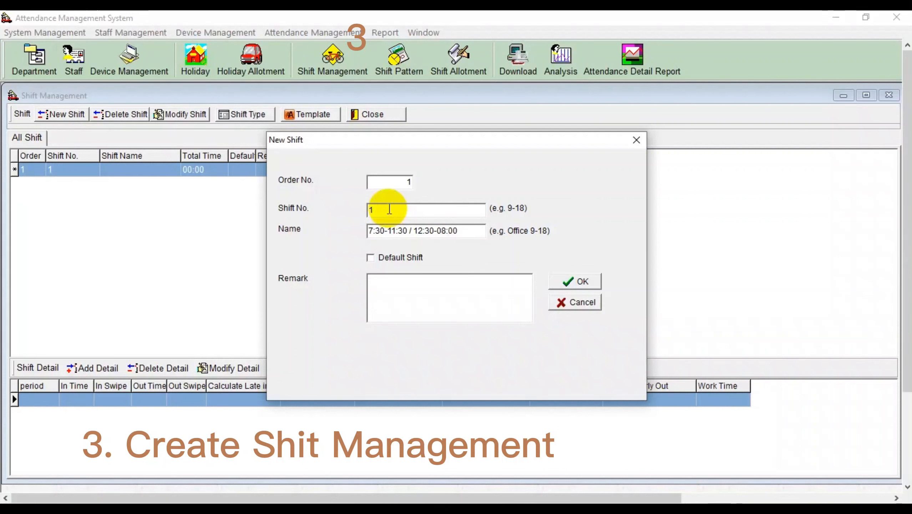
left_click(570, 283)
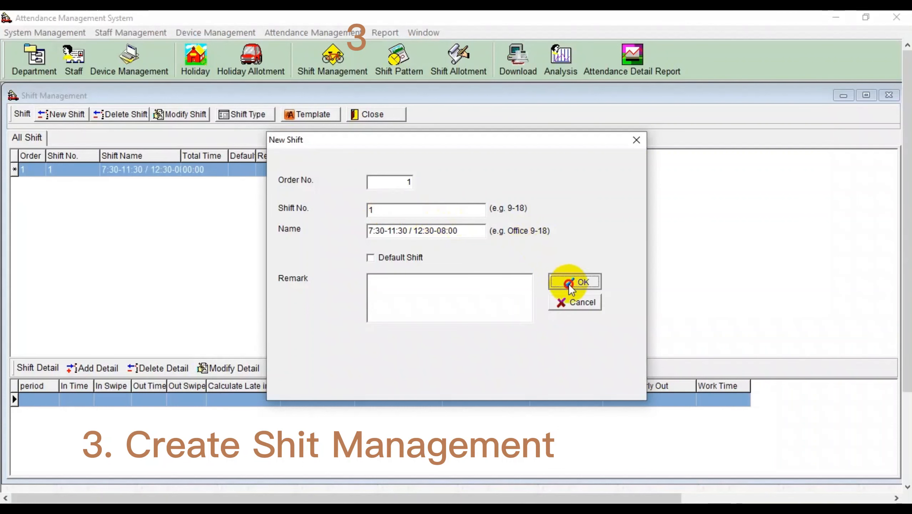
Add period 1 to the shift's details with in time 07:30 and out time 12:30, and save it.
left_click(127, 403)
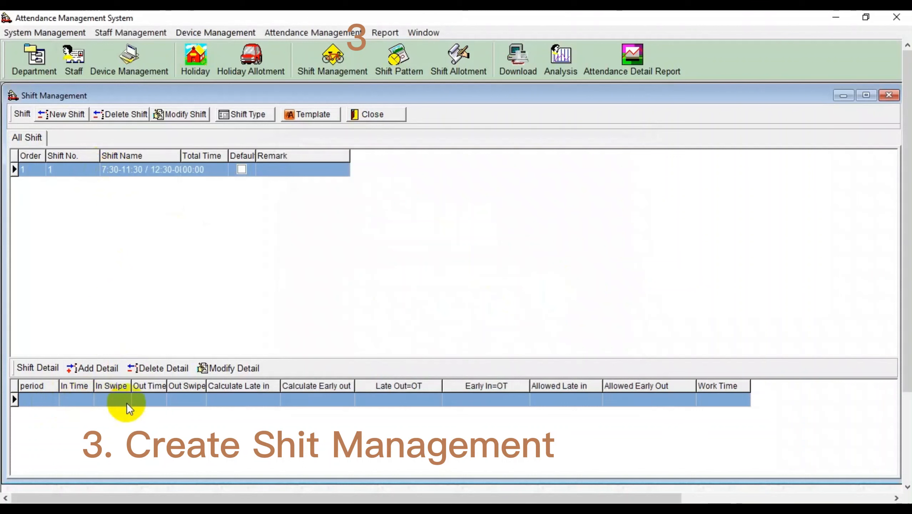
left_click(80, 366)
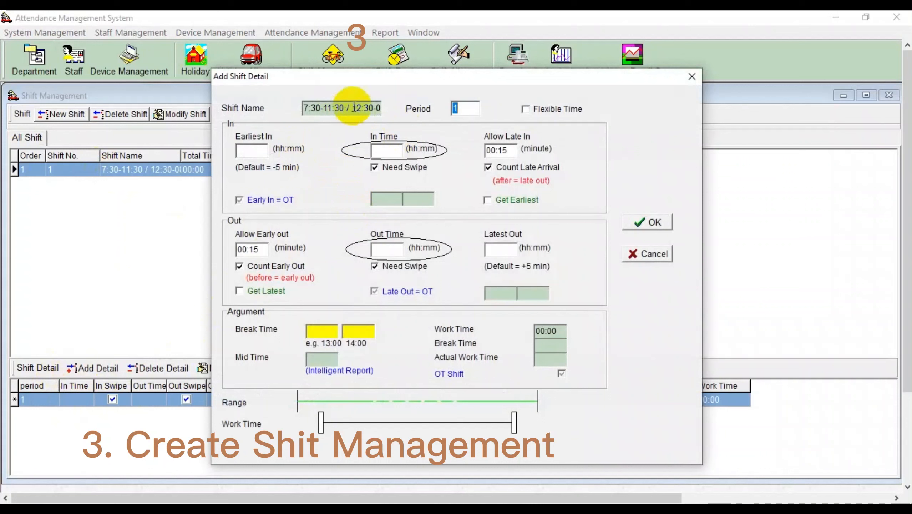
left_click(393, 149)
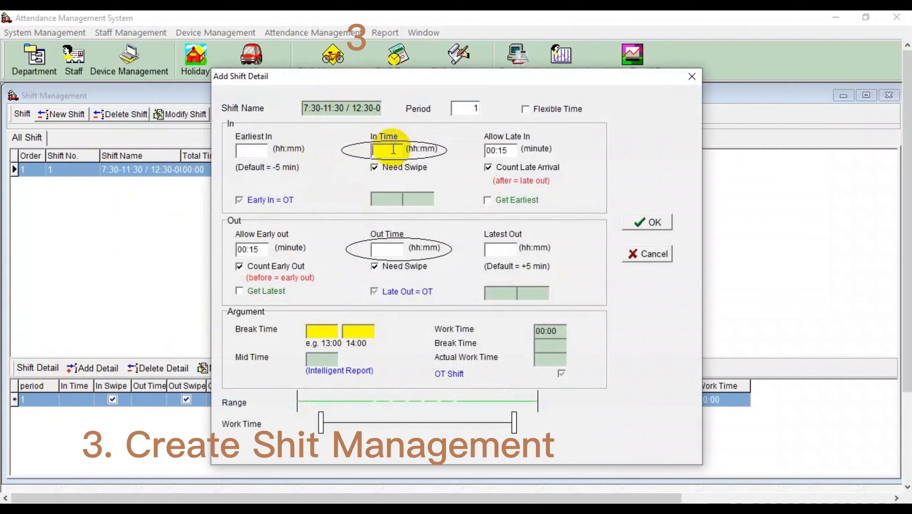
type("7")
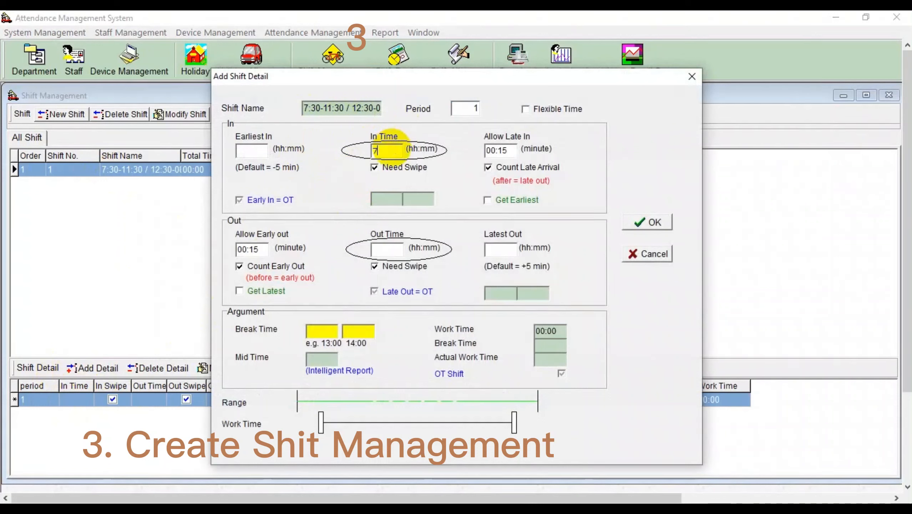
type(":30")
left_click(391, 247)
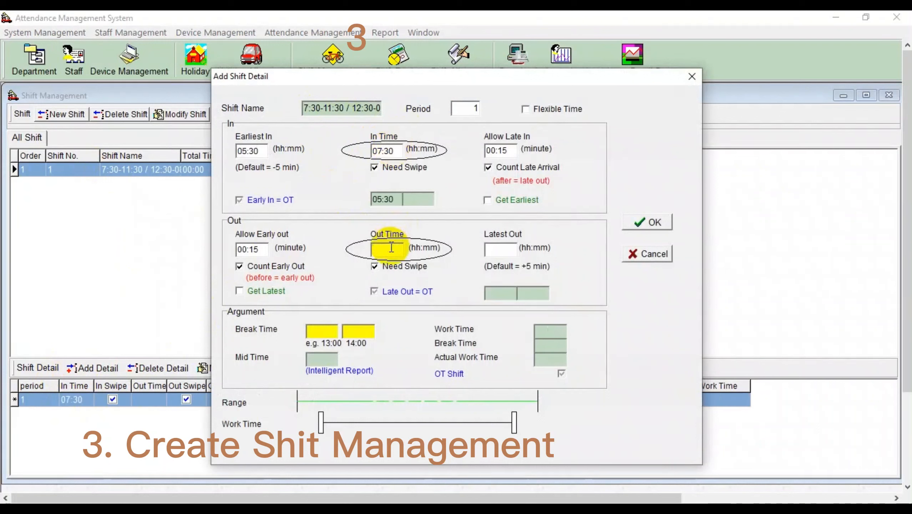
type("12:30")
left_click(504, 248)
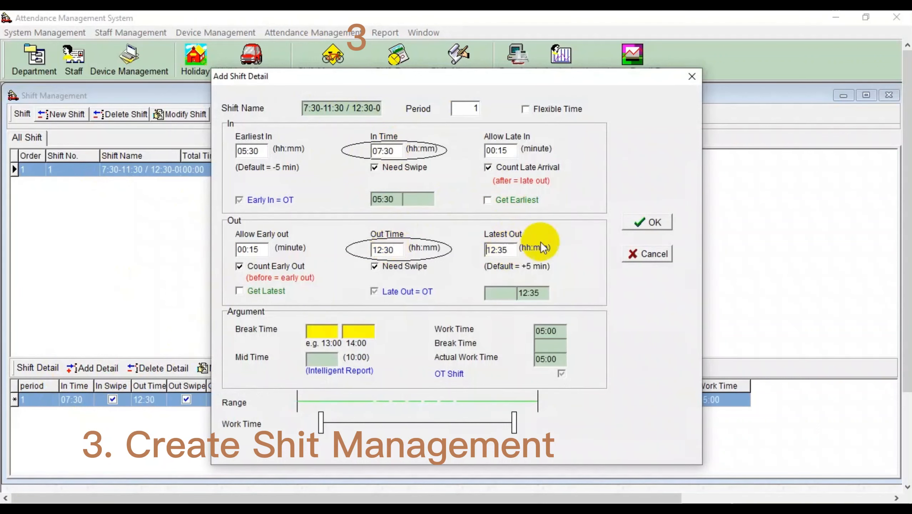
left_click(653, 222)
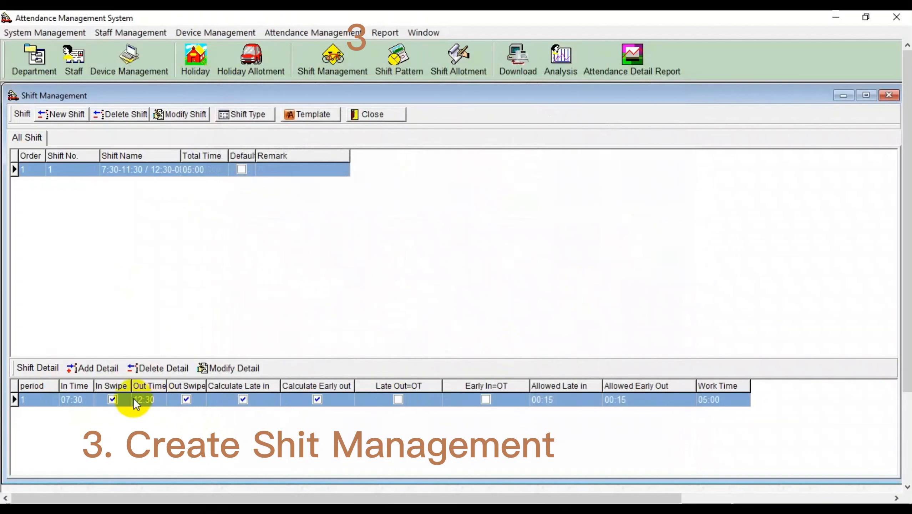
Start a second detail period for the shift with an in time of 12:30.
left_click(91, 369)
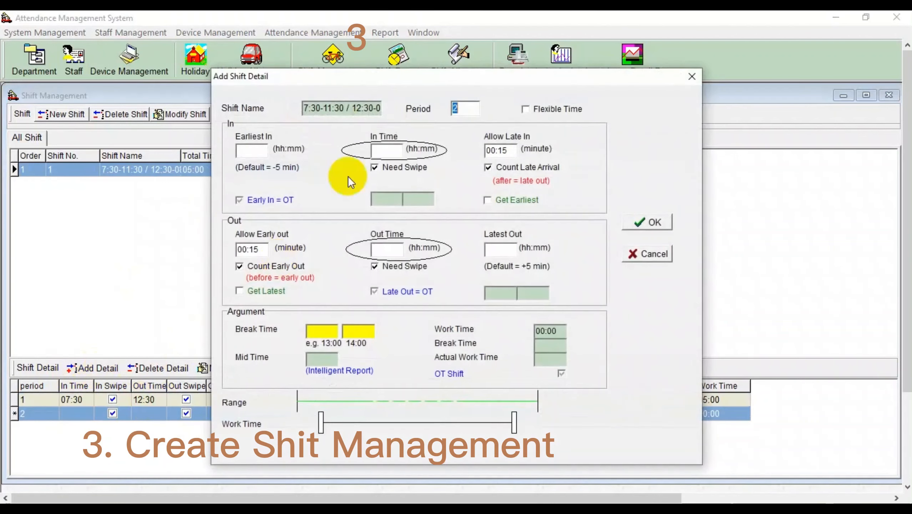
left_click_drag(362, 108, 431, 109)
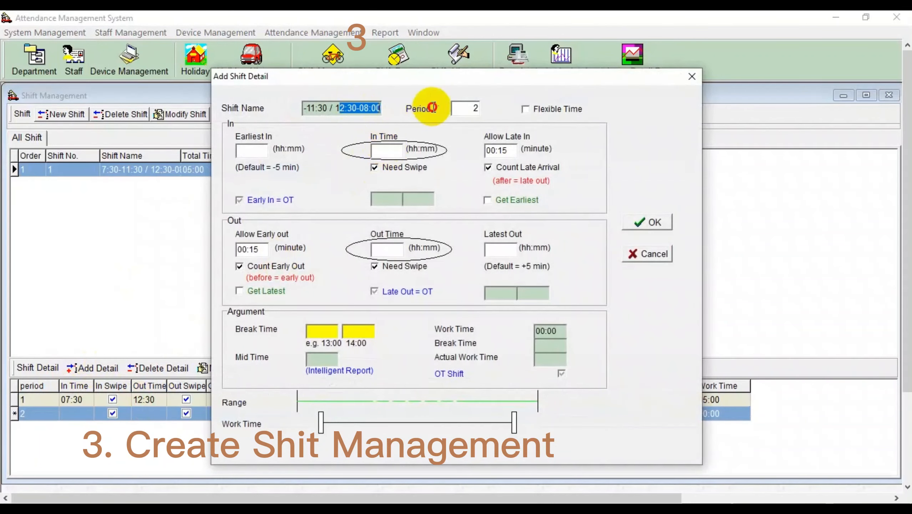
left_click_drag(308, 108, 304, 108)
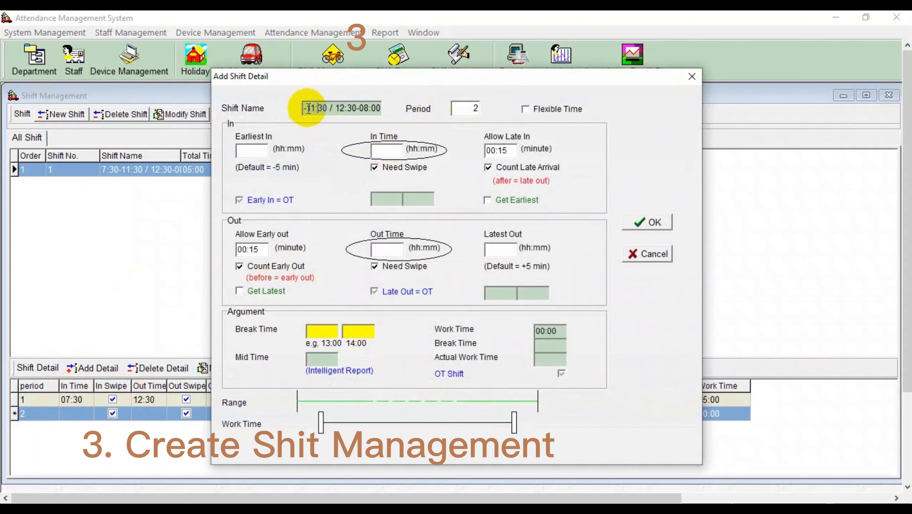
left_click(383, 149)
type("12:30")
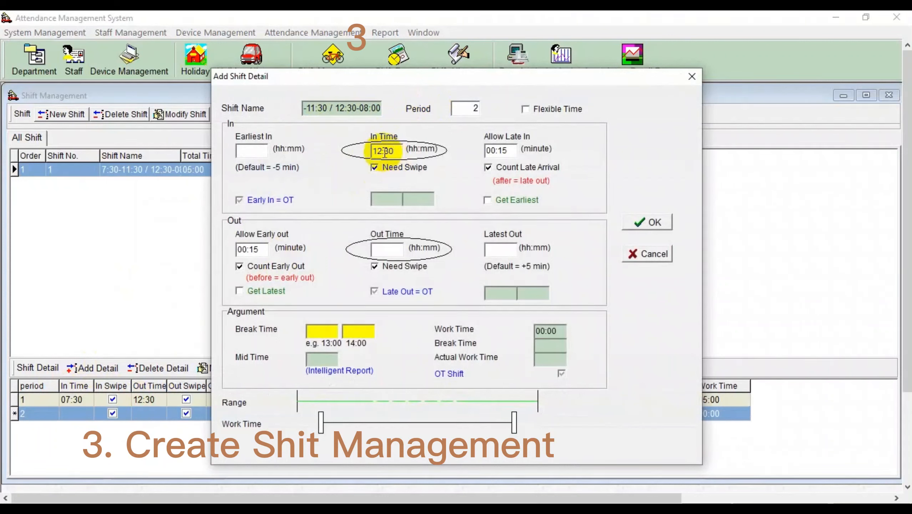
Set the second period's out time to 16:30 and save the shift detail.
left_click(388, 249)
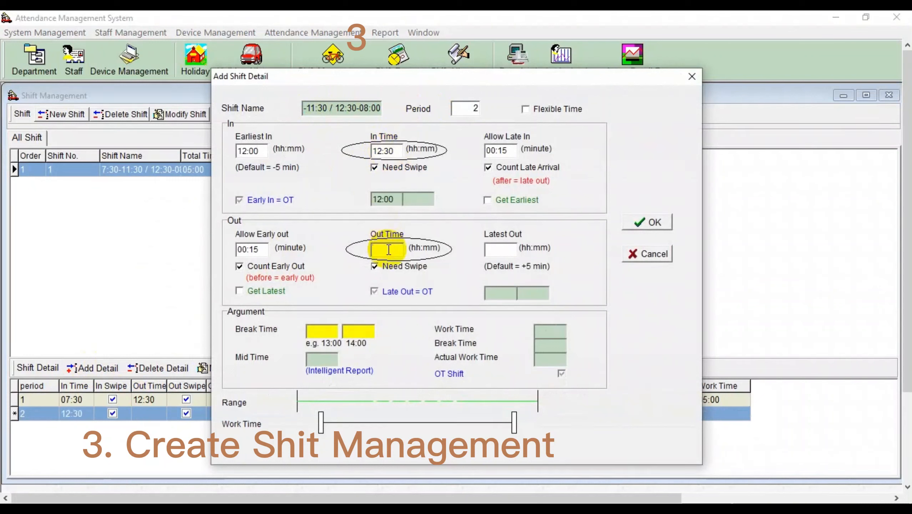
type("08:00")
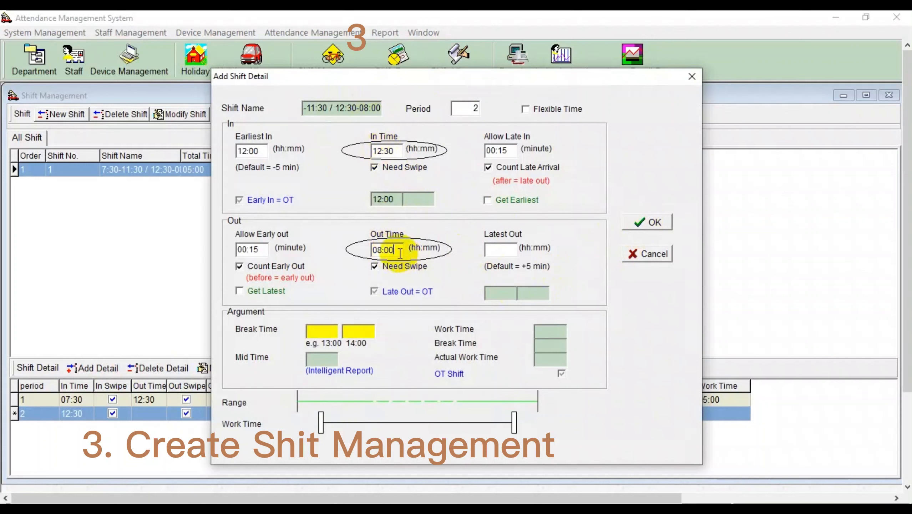
left_click_drag(400, 253, 364, 251)
type("16")
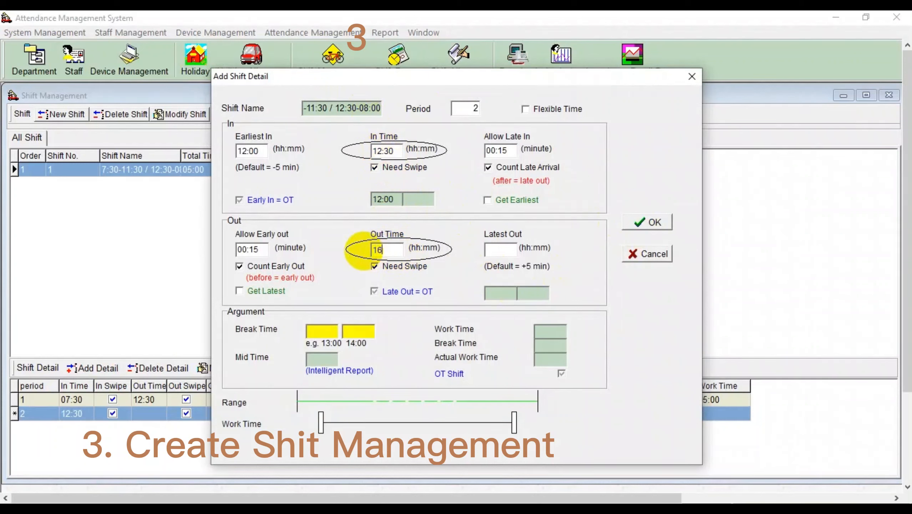
type(":")
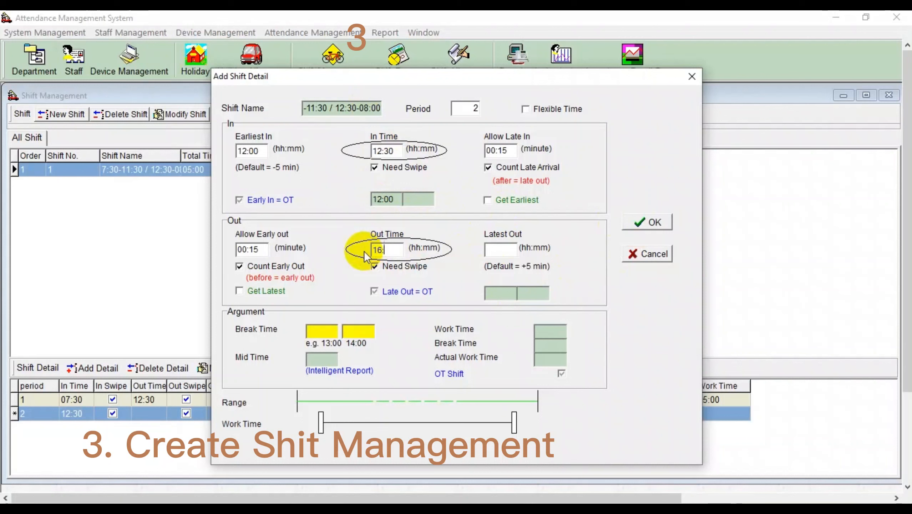
type("30")
left_click(646, 222)
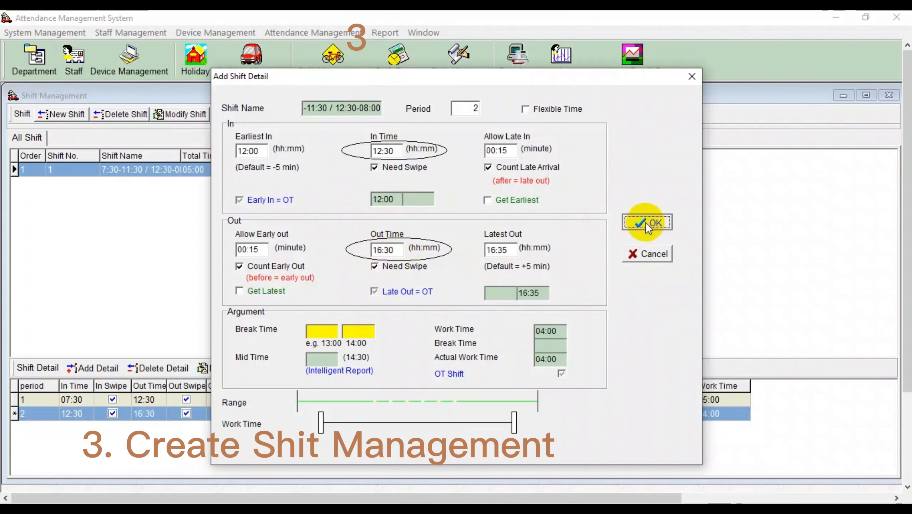
left_click(468, 308)
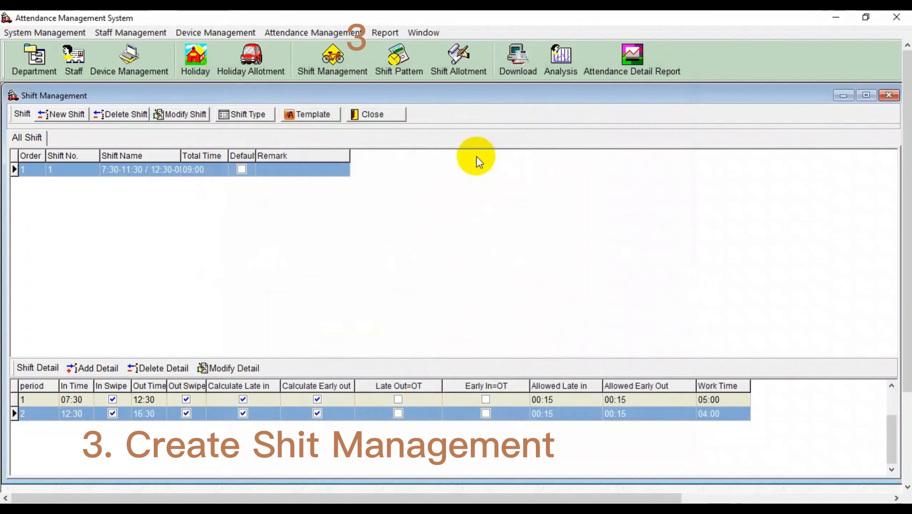
Change the out time of the shift's period 1 to 11:30 and save the detail.
left_click(147, 403)
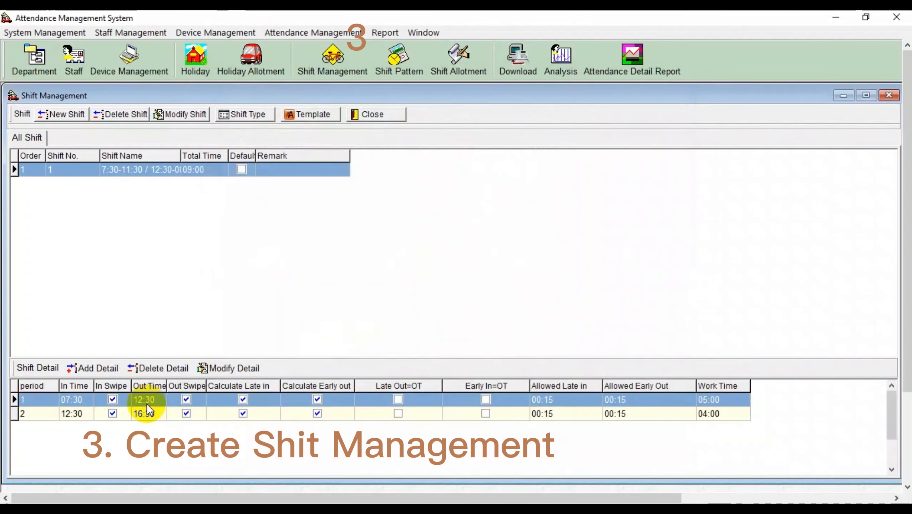
double_click(147, 404)
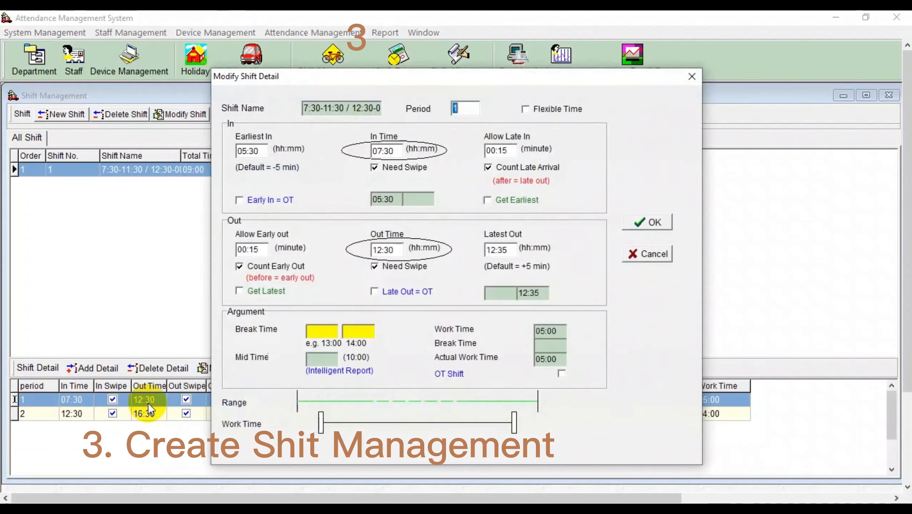
left_click(384, 249)
type("1")
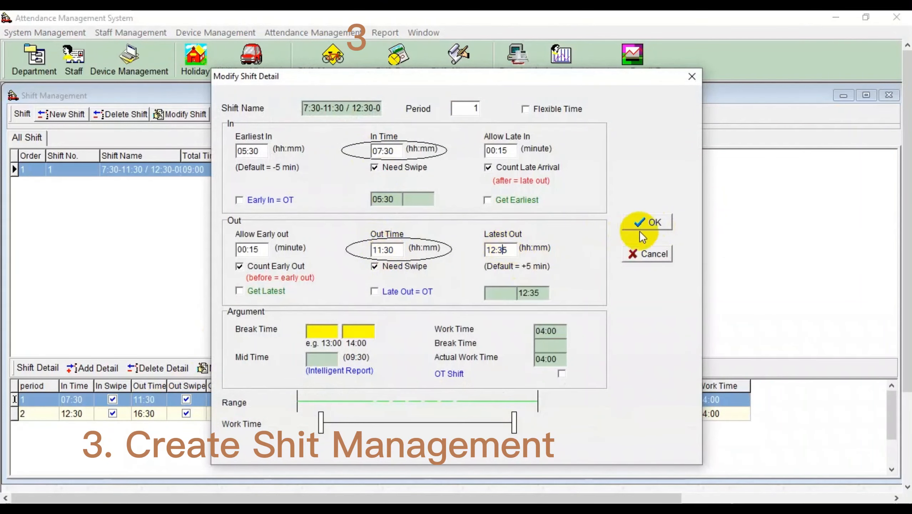
left_click(646, 222)
left_click(456, 308)
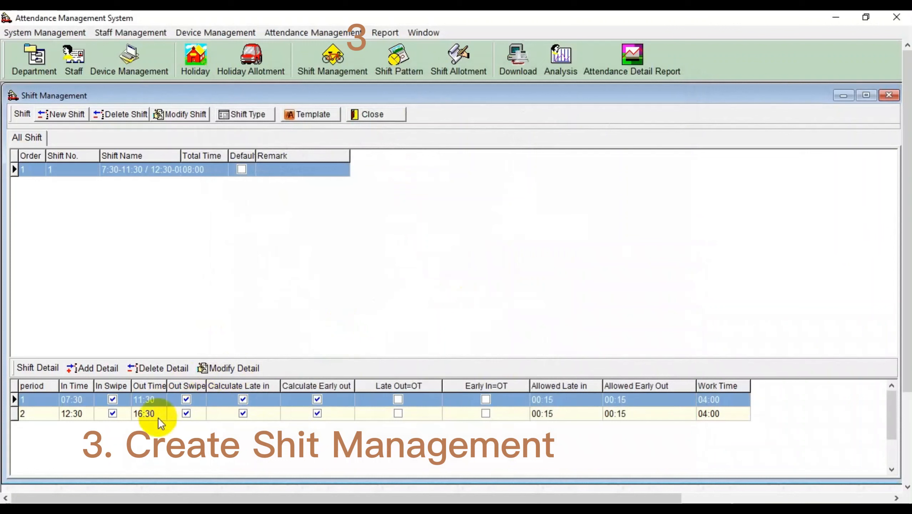
Rename the existing shift as "7:30-11:30 / 12:30-16:30" and save it.
left_click(117, 414)
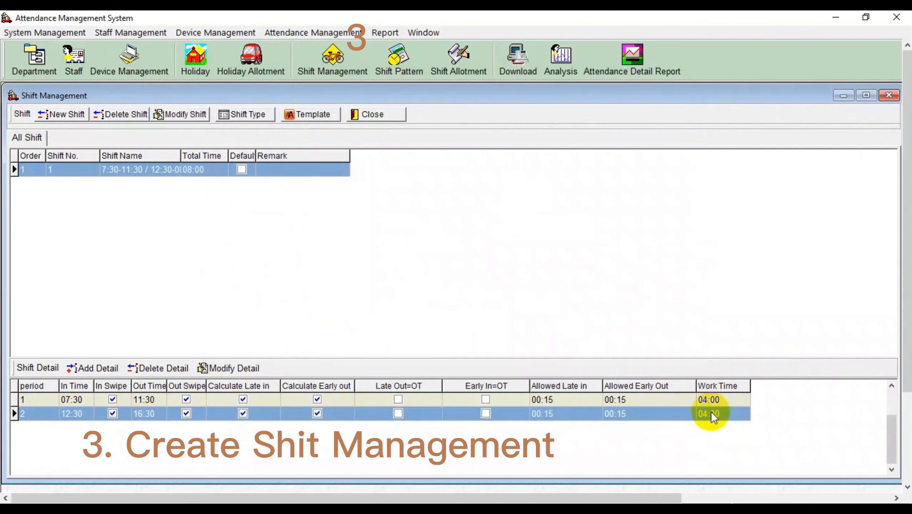
double_click(158, 170)
left_click(442, 231)
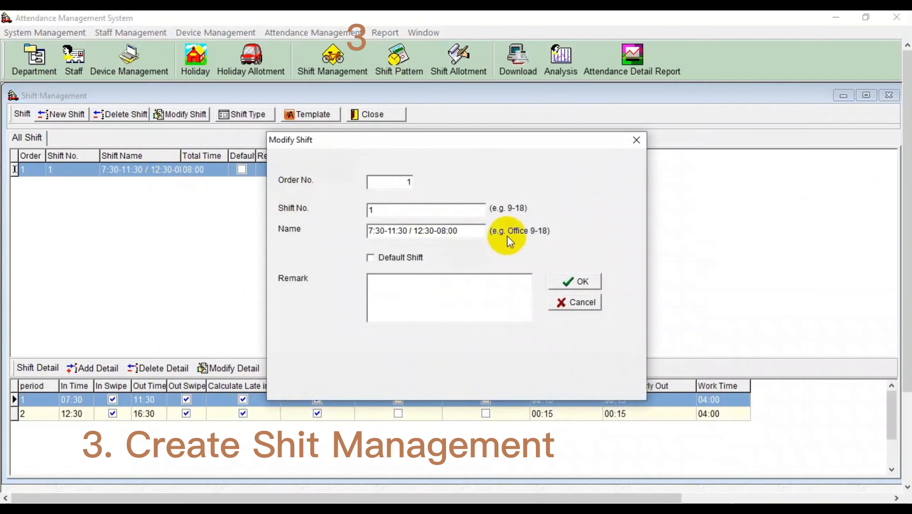
key("Right")
key("shift+Left")
key("shift+Left")
type("16")
key("Right")
key("shift+Right")
type("3")
left_click(576, 285)
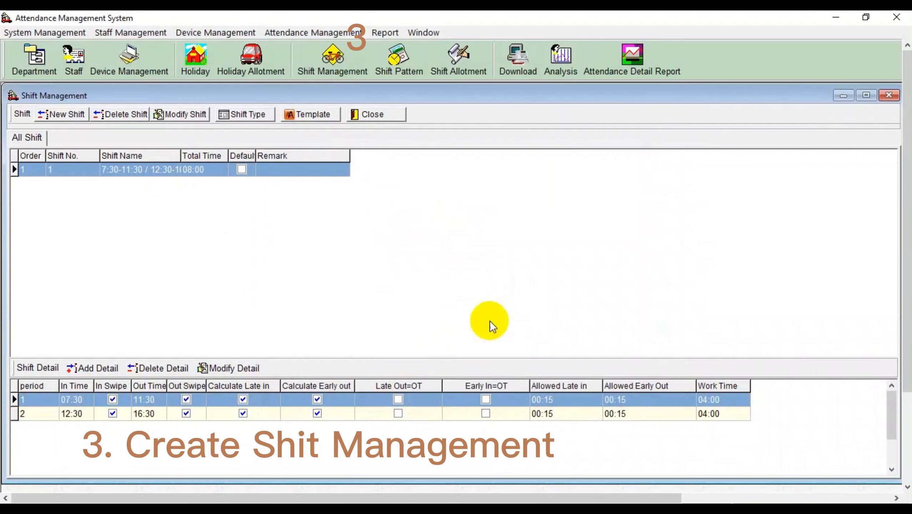
left_click(207, 414)
left_click(207, 406)
left_click(205, 419)
left_click(205, 404)
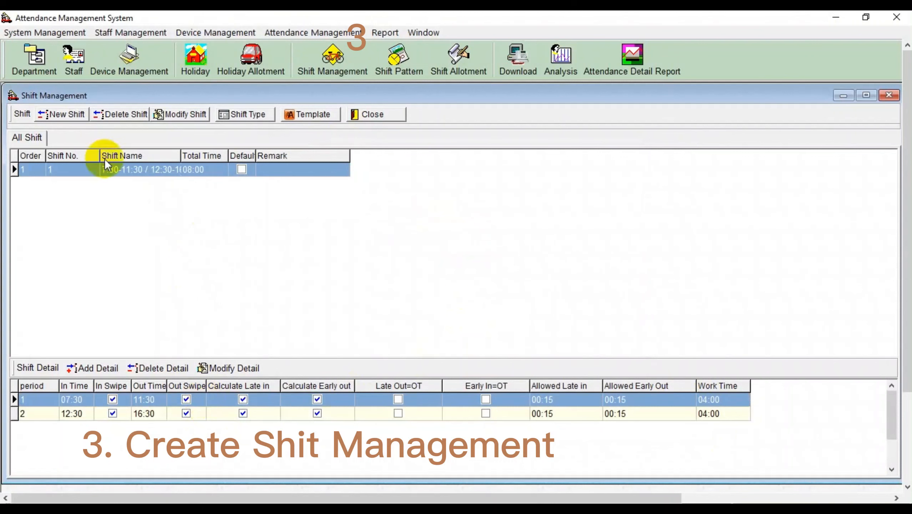
Start a new shift with order number 2 and shift number 2.
left_click(64, 113)
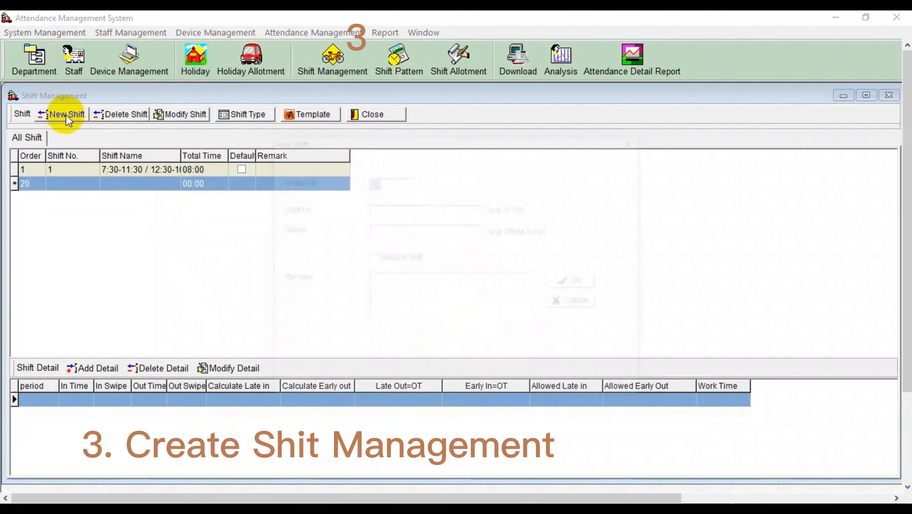
type("2")
left_click(401, 212)
type("2")
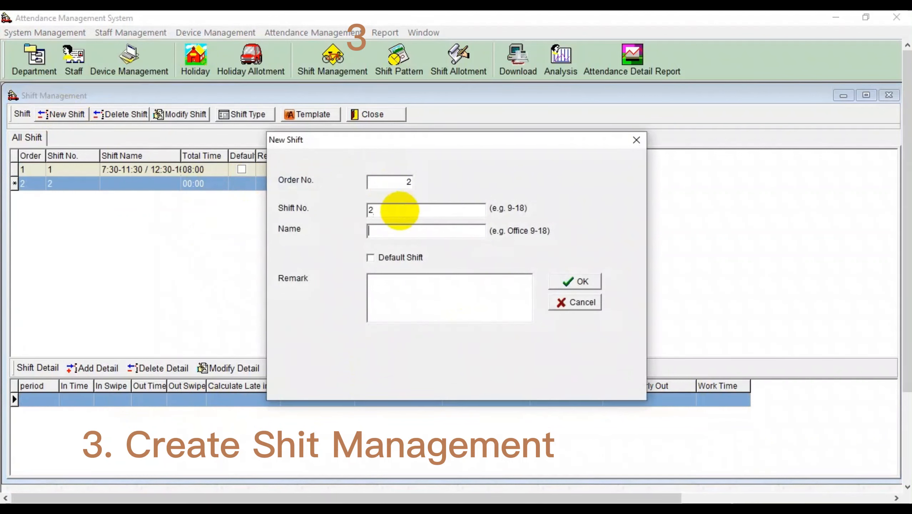
key("Tab")
Name the new shift "07:00-11:00 / 13:00-17:00" and save it.
type("07:00-11:0")
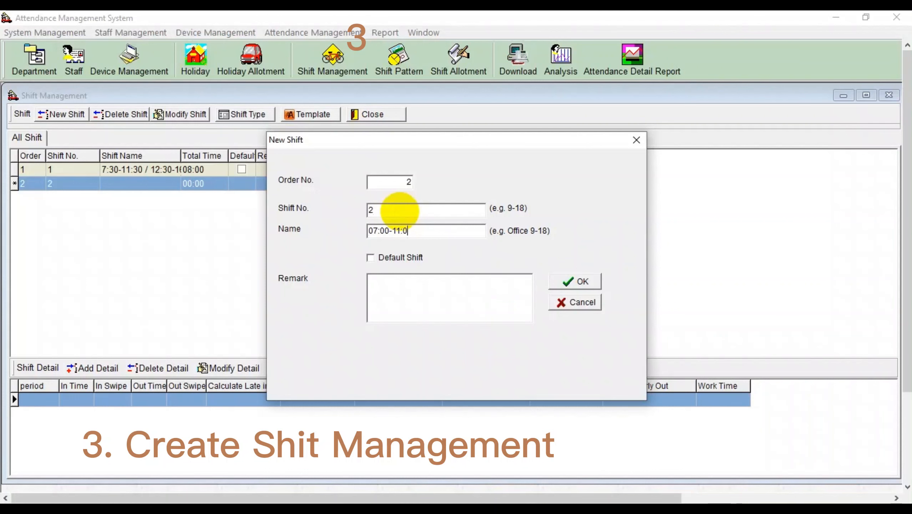
type("0 /")
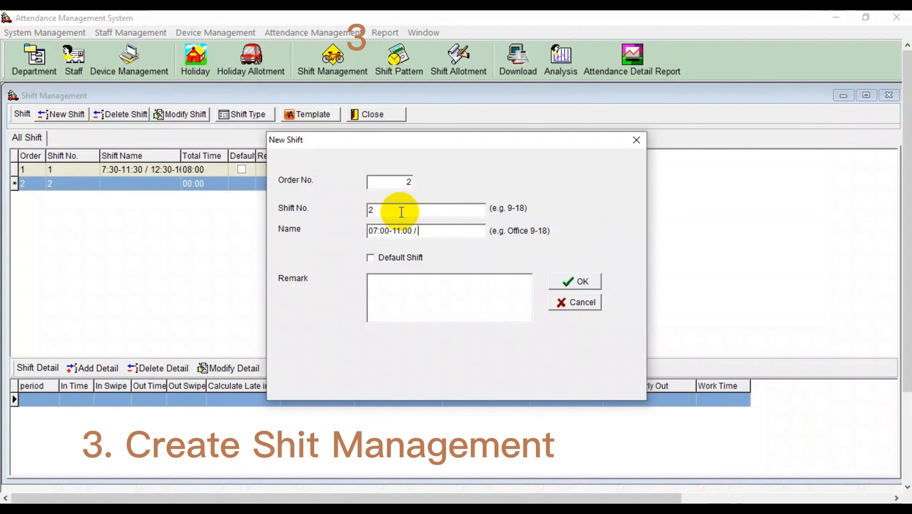
type("13:00-1")
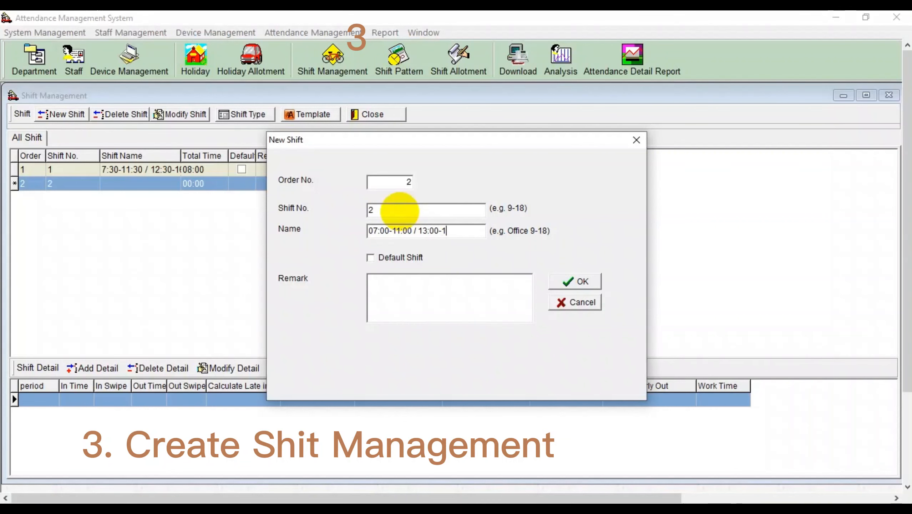
type("7:")
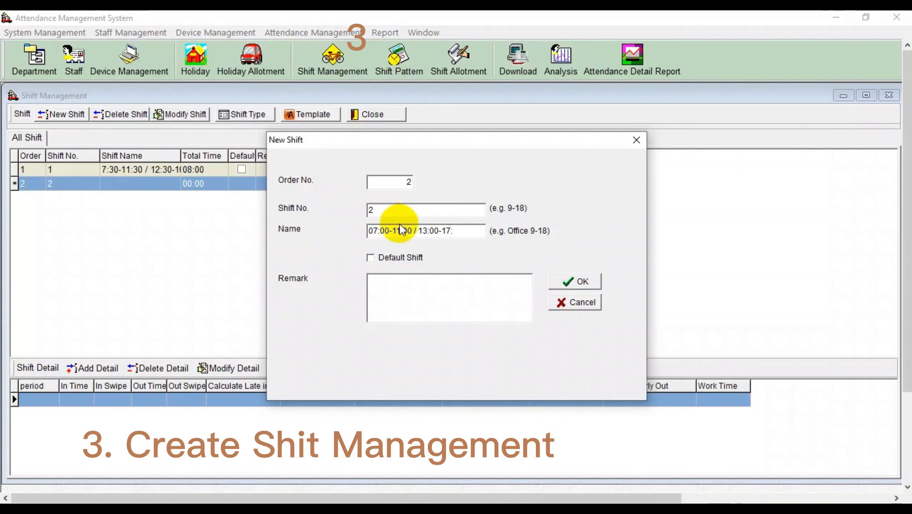
type("00")
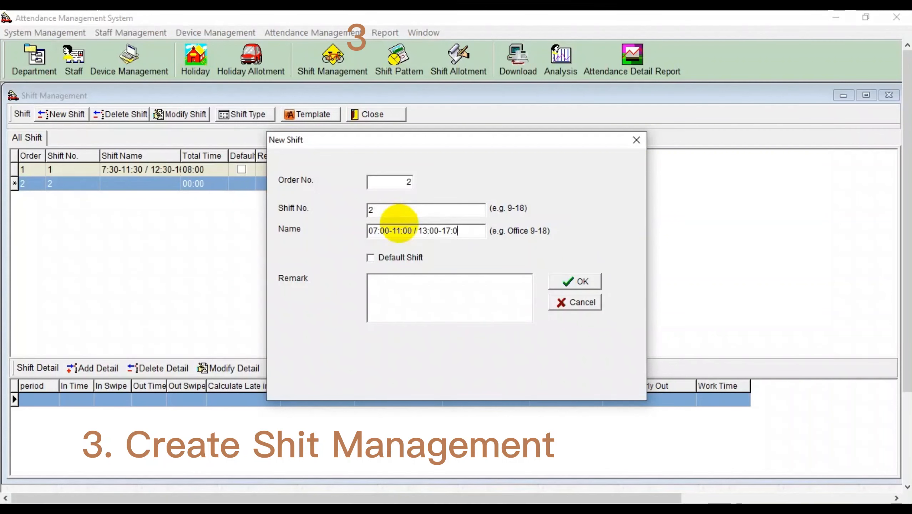
left_click(571, 283)
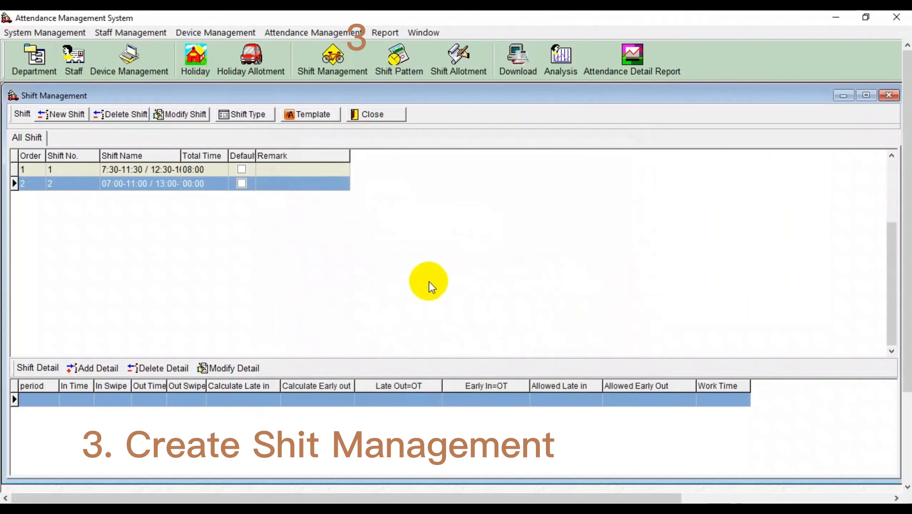
Start the first detail period for shift 2 with an in time of 07:00.
left_click(129, 174)
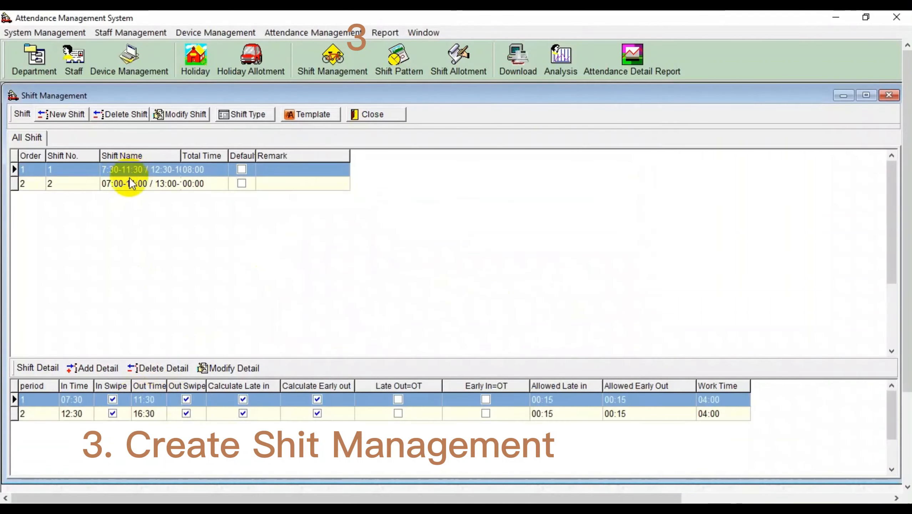
left_click(129, 180)
left_click(79, 366)
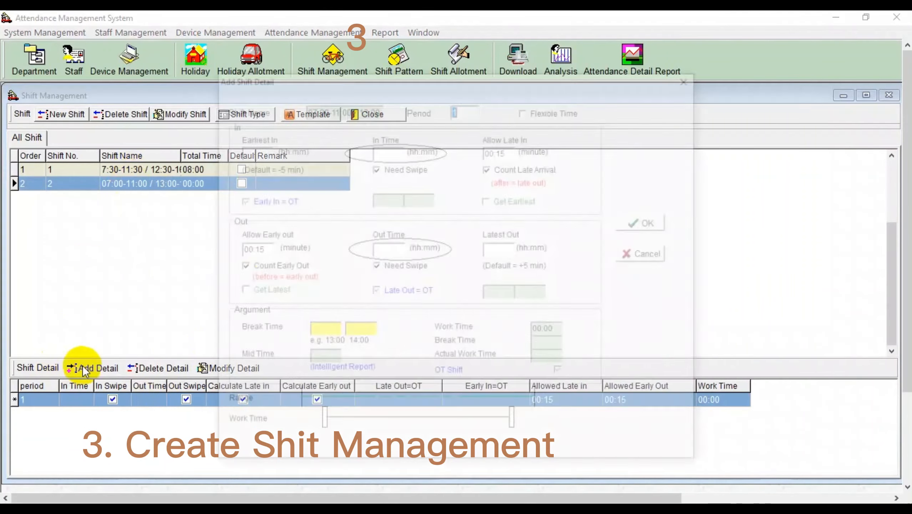
left_click(392, 153)
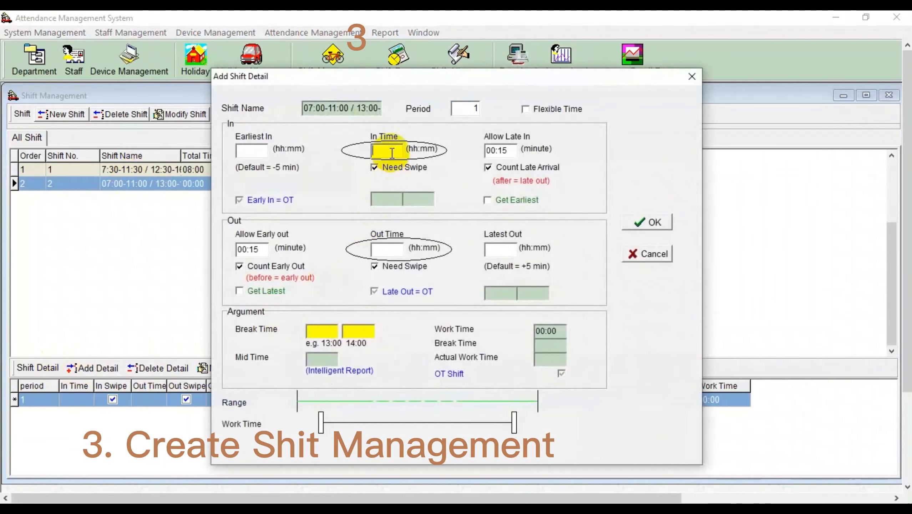
type("07:00")
Set the first period's out time to 11:00 and save the shift detail.
left_click(390, 248)
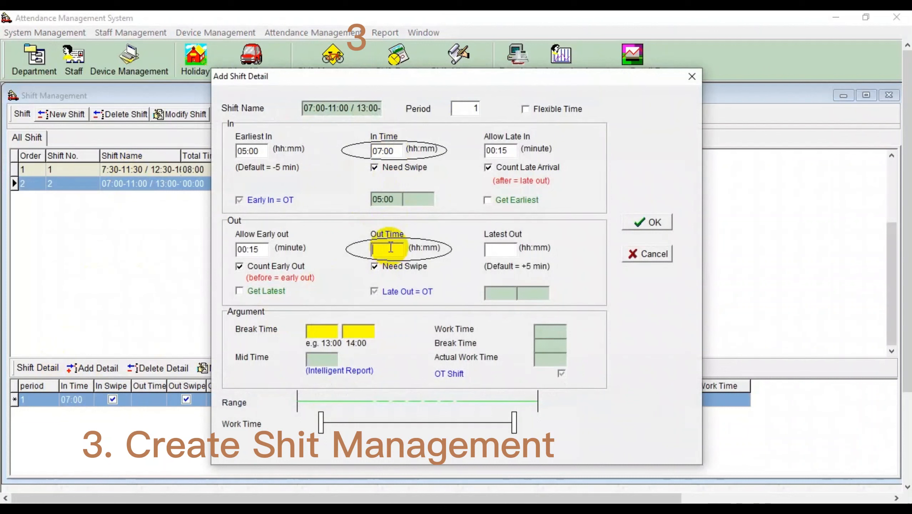
type("12:30")
key("BackSpace")
key("BackSpace")
key("BackSpace")
key("BackSpace")
type("1:00")
left_click(490, 249)
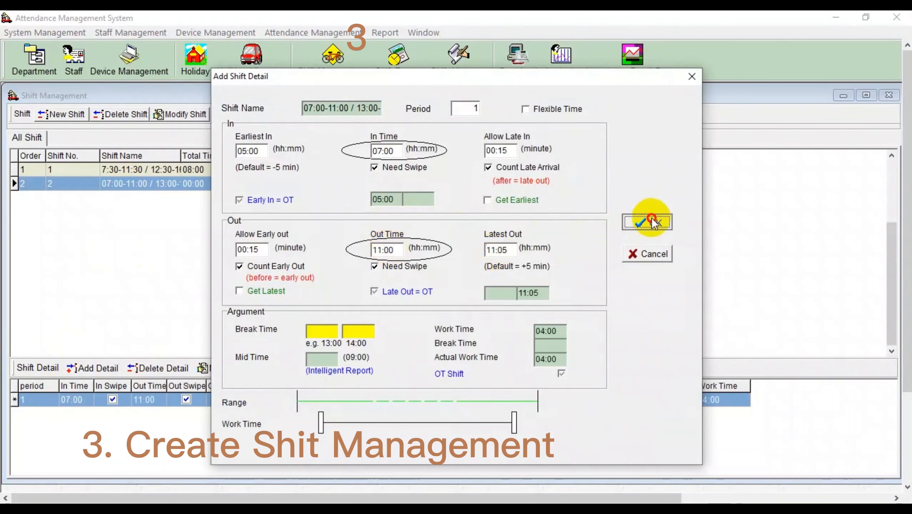
left_click(649, 221)
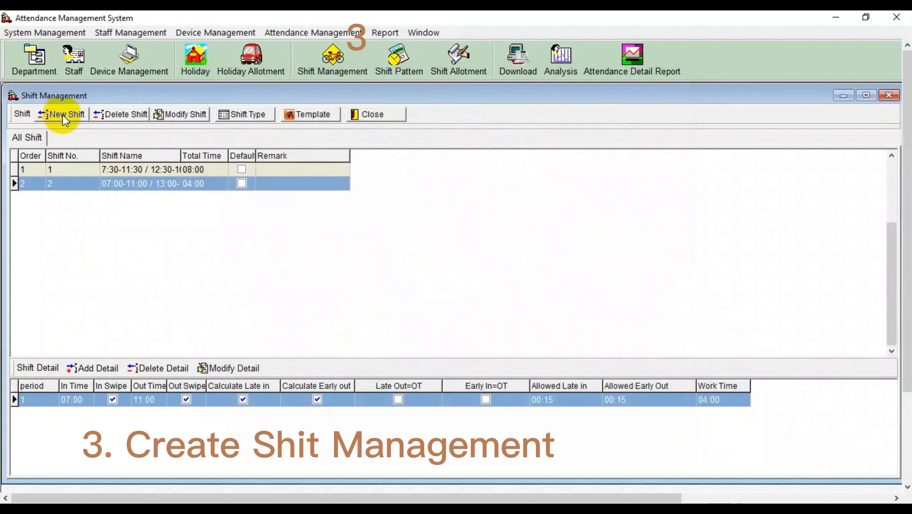
Add a second detail period to shift 2 with in time 13:00 and out time 17:00, and save it.
left_click(99, 371)
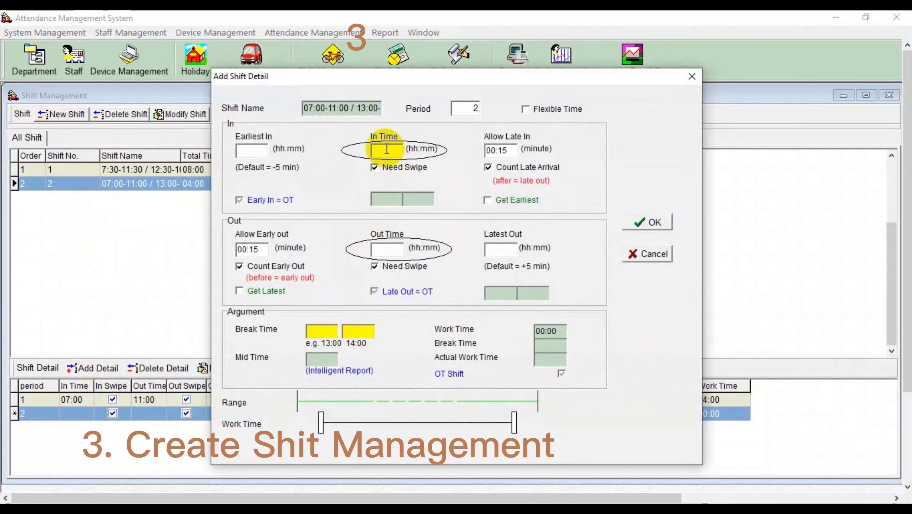
type("13:00")
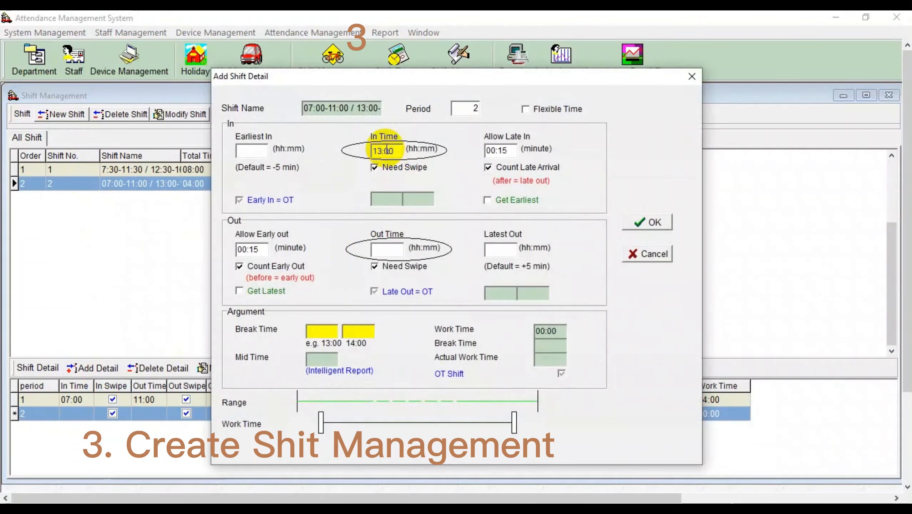
left_click(383, 251)
type("17")
type("00")
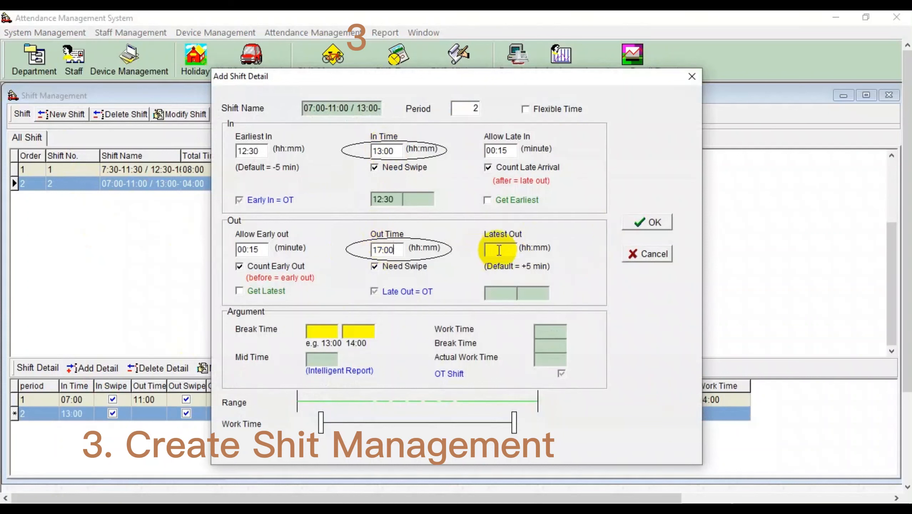
left_click(651, 230)
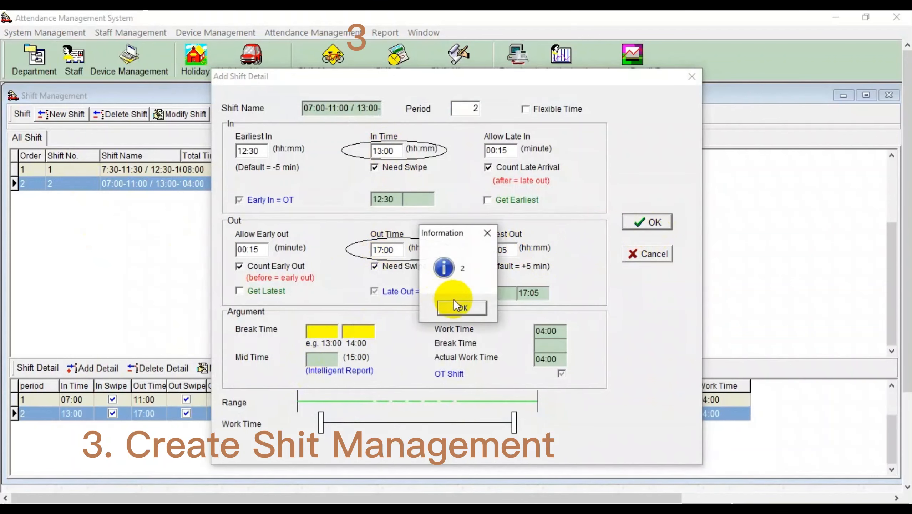
left_click(455, 307)
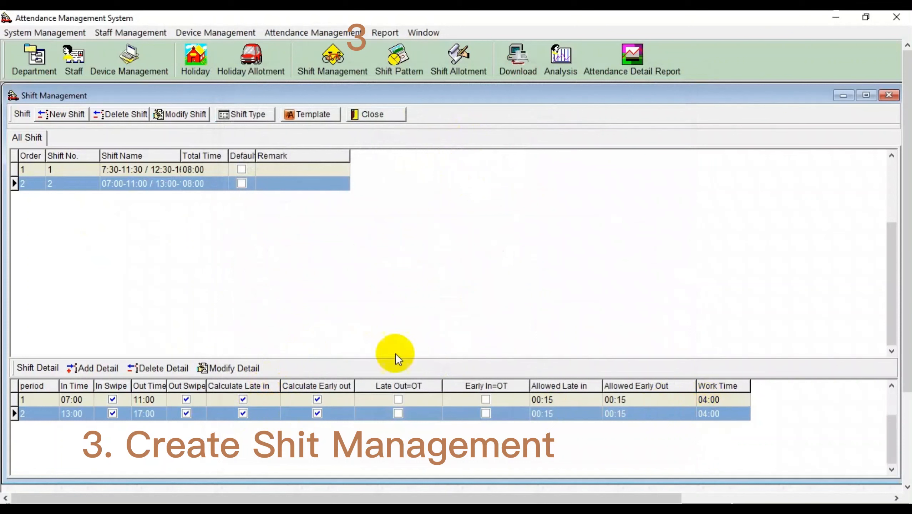
Widen the Shift Name column to fit the full shift names and close the shift management window.
left_click(201, 168)
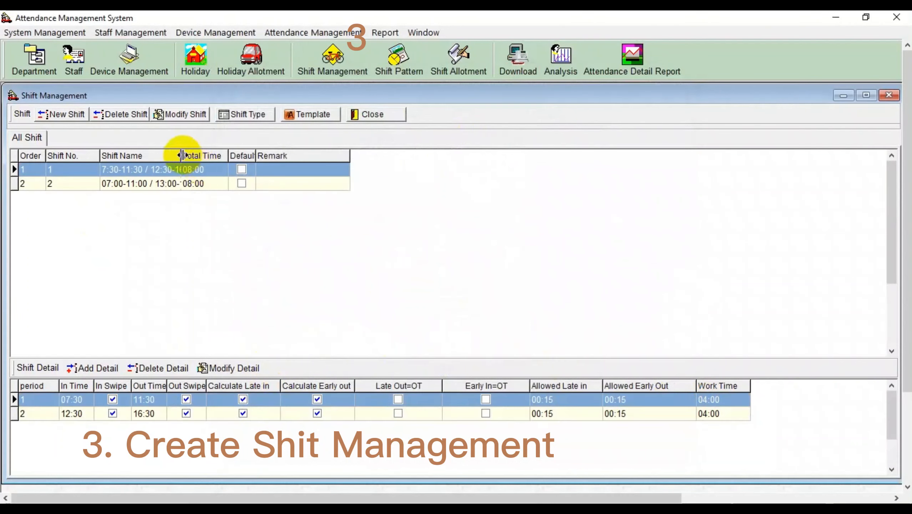
left_click_drag(183, 155, 240, 157)
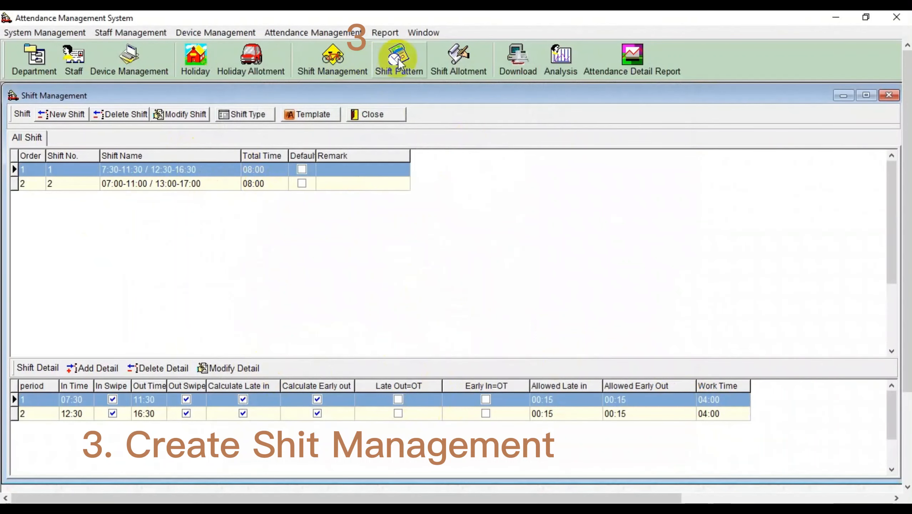
left_click(366, 113)
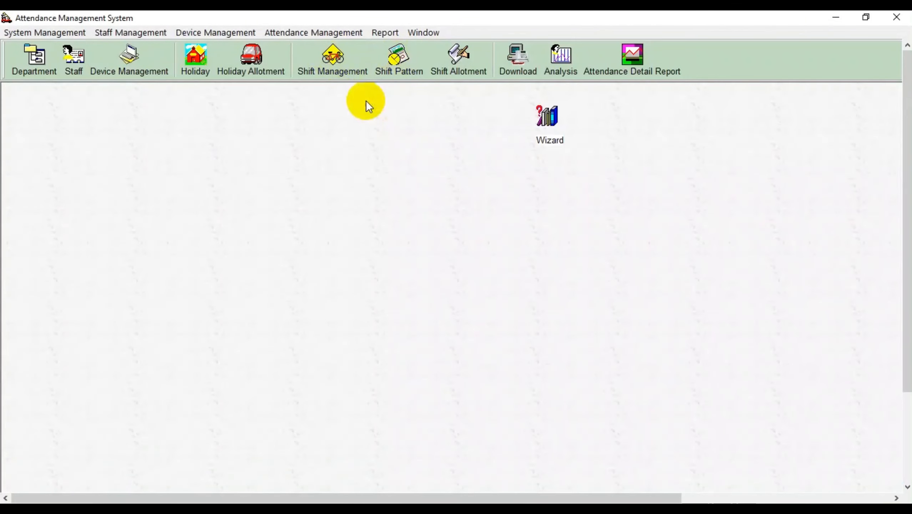
Create a monthly shift pattern named "7:30-11:30 / 12:30-16:30" and save it.
left_click(395, 60)
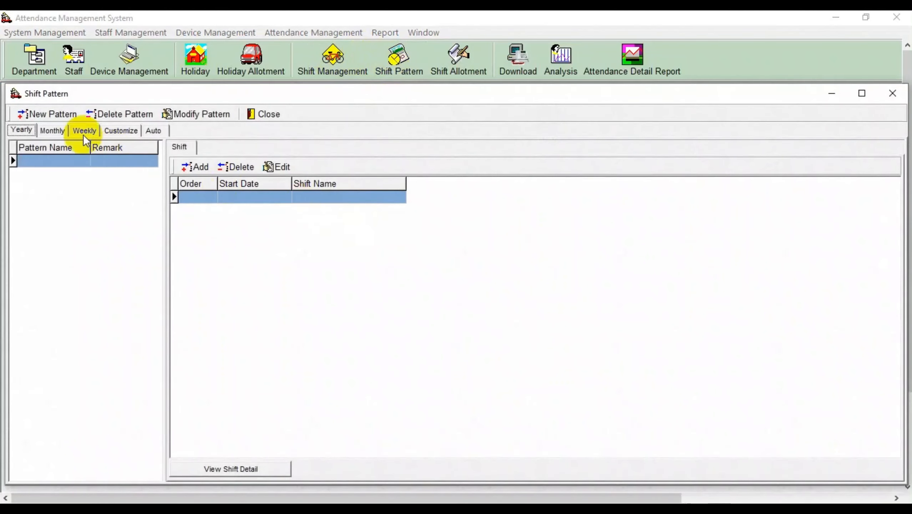
left_click(54, 132)
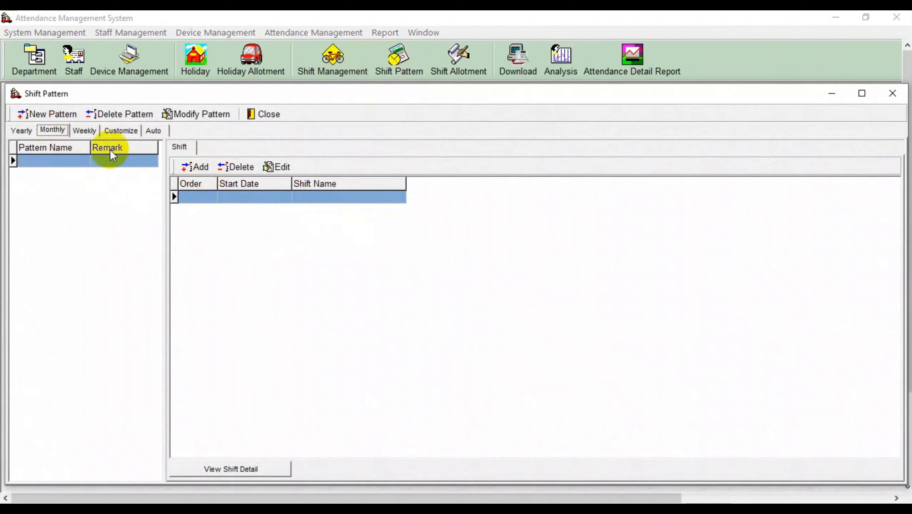
left_click(36, 115)
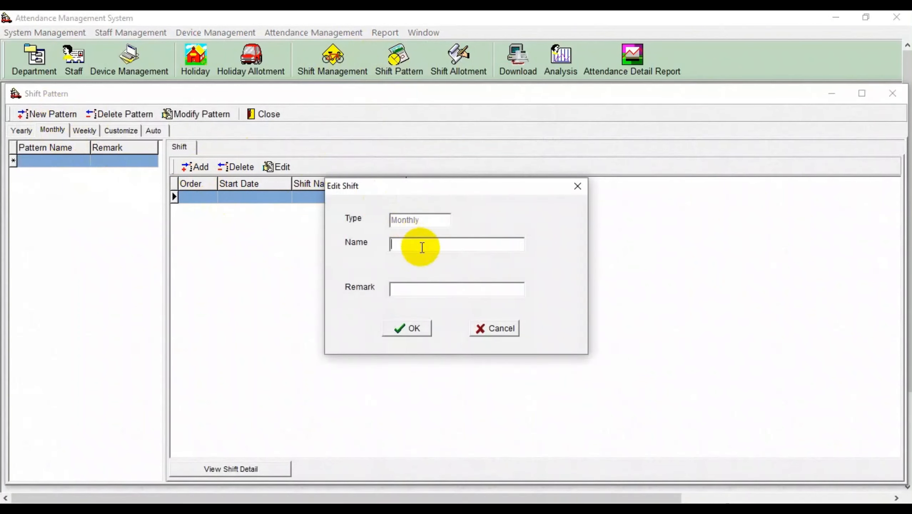
type("7:30 - 11:30 / 12:30")
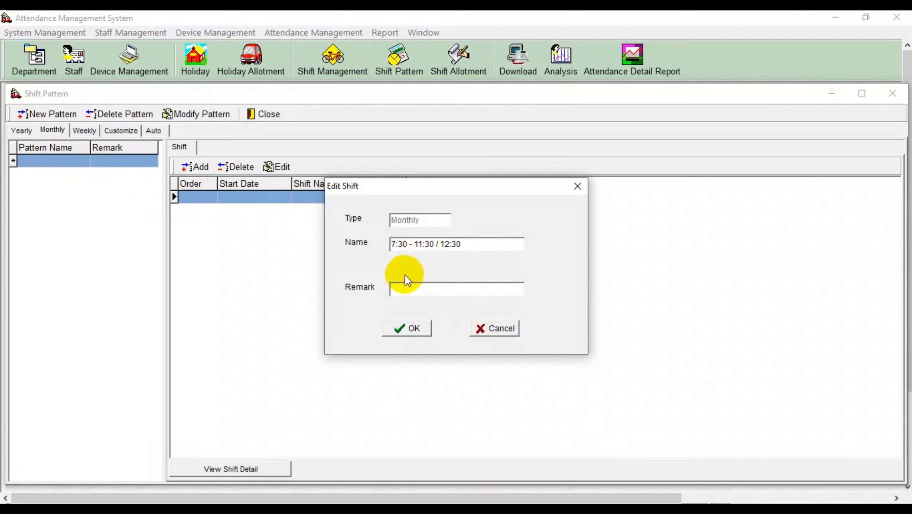
type("-")
key("BackSpace")
key("BackSpace")
type("0-16:30")
key("BackSpace")
key("Left")
key("BackSpace")
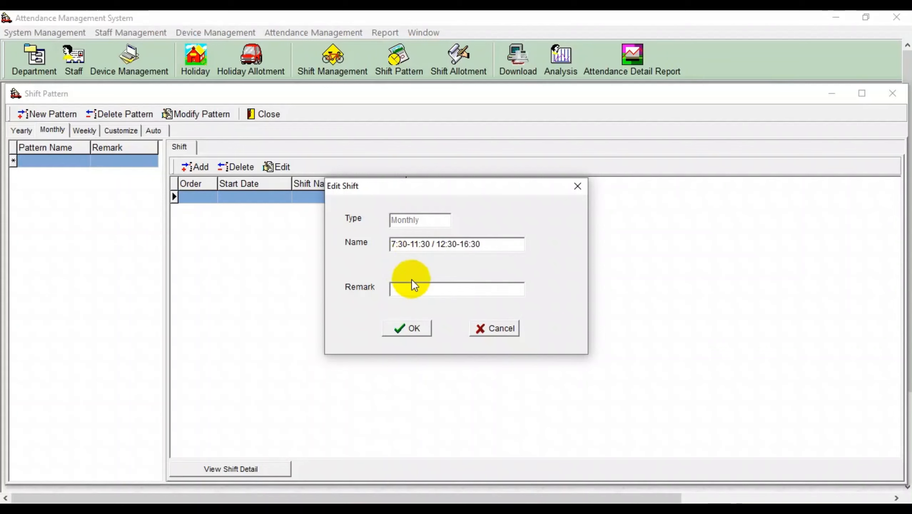
left_click(403, 328)
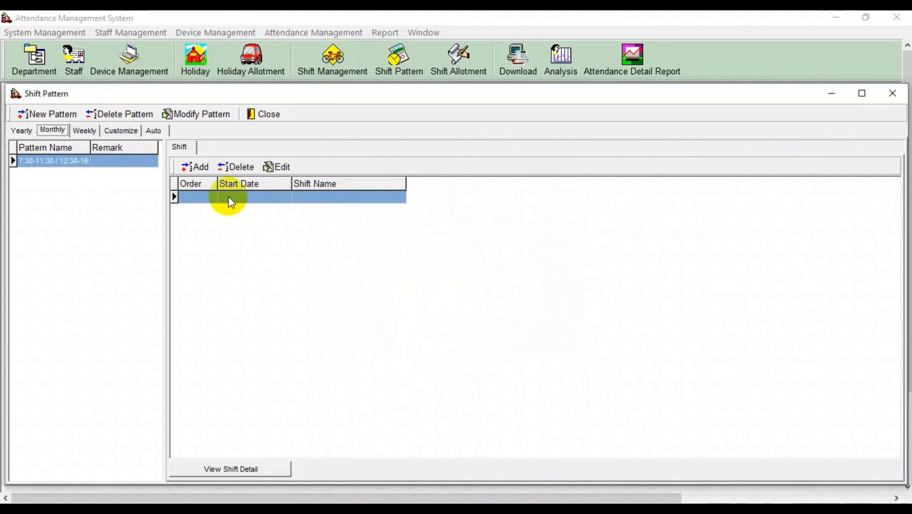
Add the 7:30-11:30 / 12:30-16:30 shift to the monthly pattern with order number 1 and begin date 1.
left_click(199, 166)
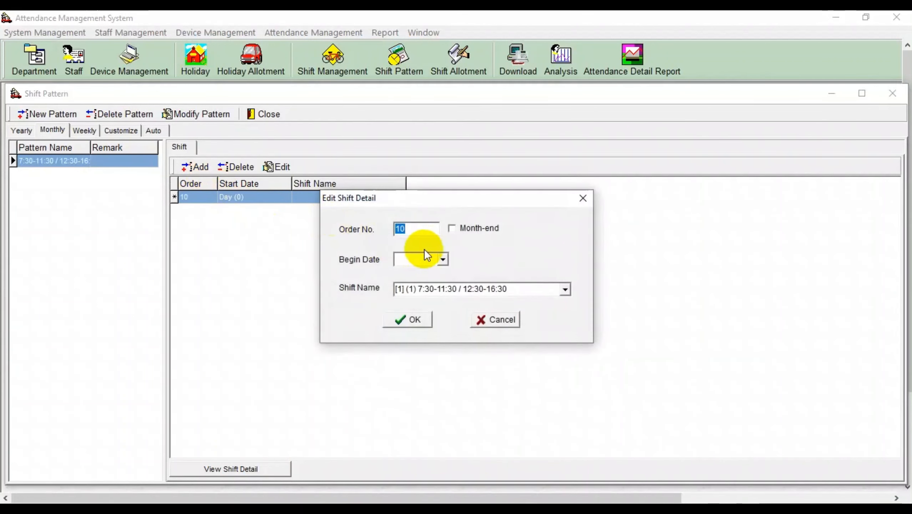
type("1")
left_click(443, 259)
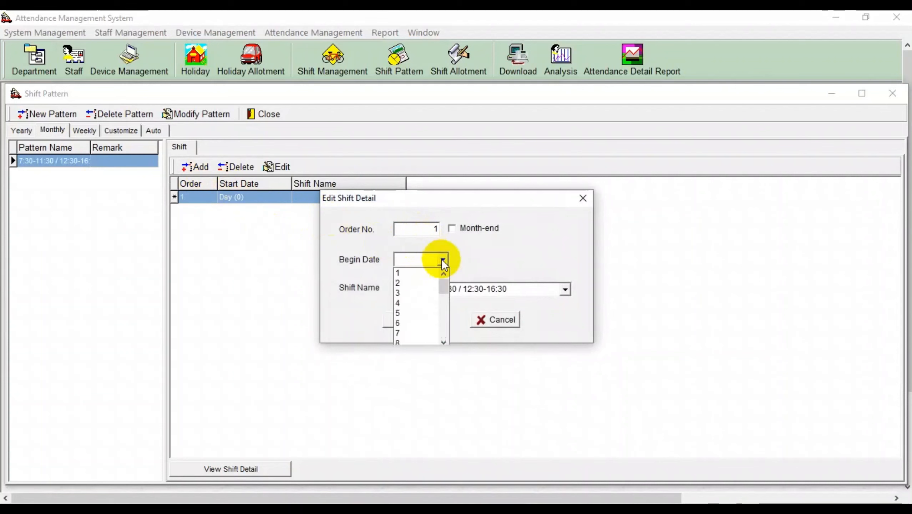
left_click(427, 269)
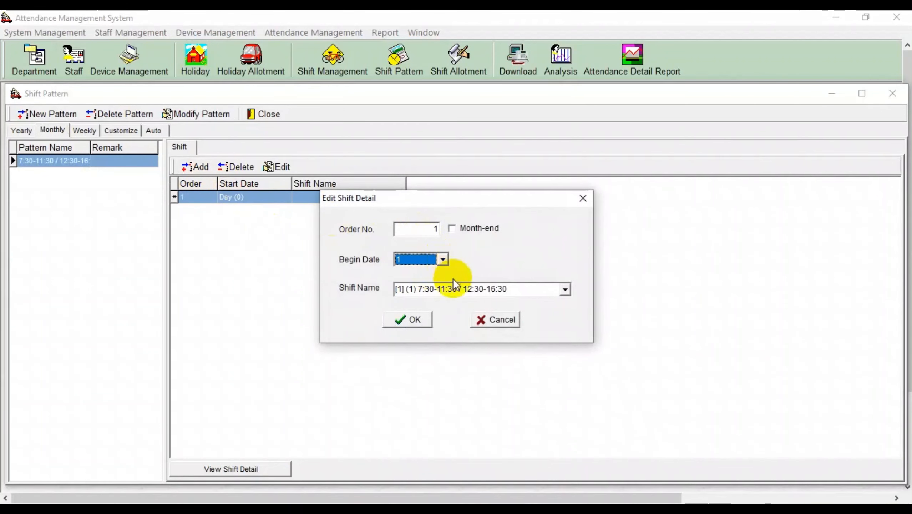
left_click(457, 287)
left_click(565, 289)
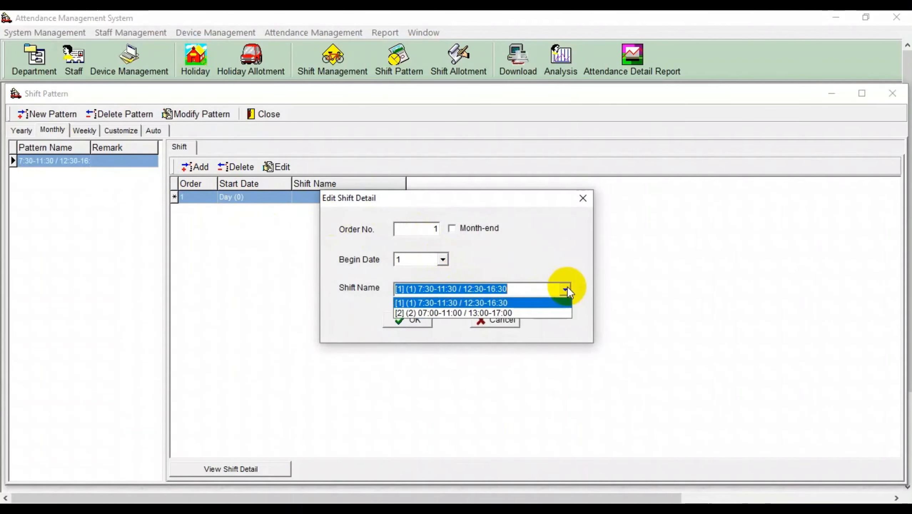
left_click(469, 303)
left_click(413, 324)
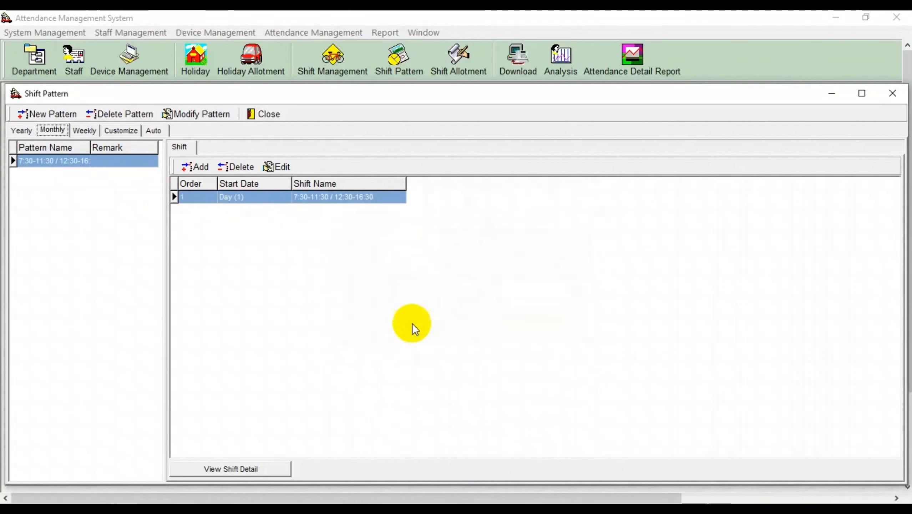
Create and save a monthly shift pattern named "07:00-11:00 / 12:00-16:00", and widen the Pattern Name column to fit the full names.
left_click(50, 114)
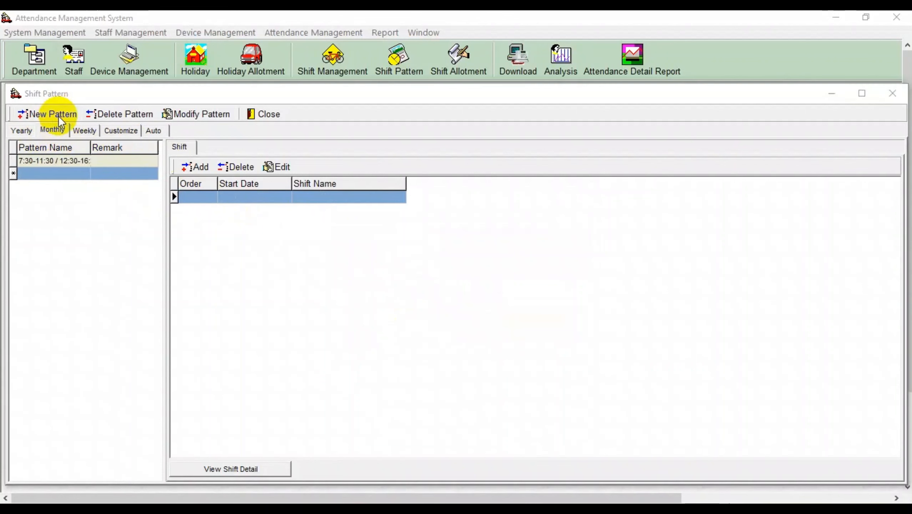
left_click(423, 244)
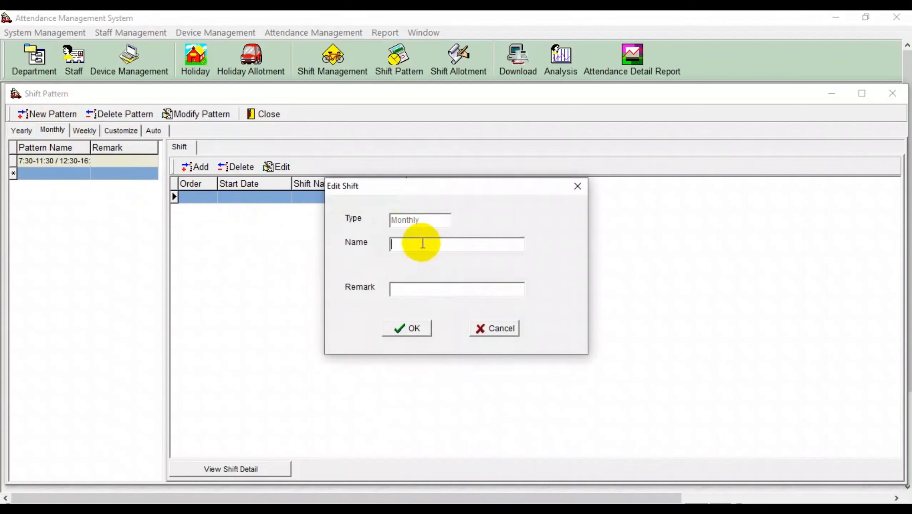
type("07:")
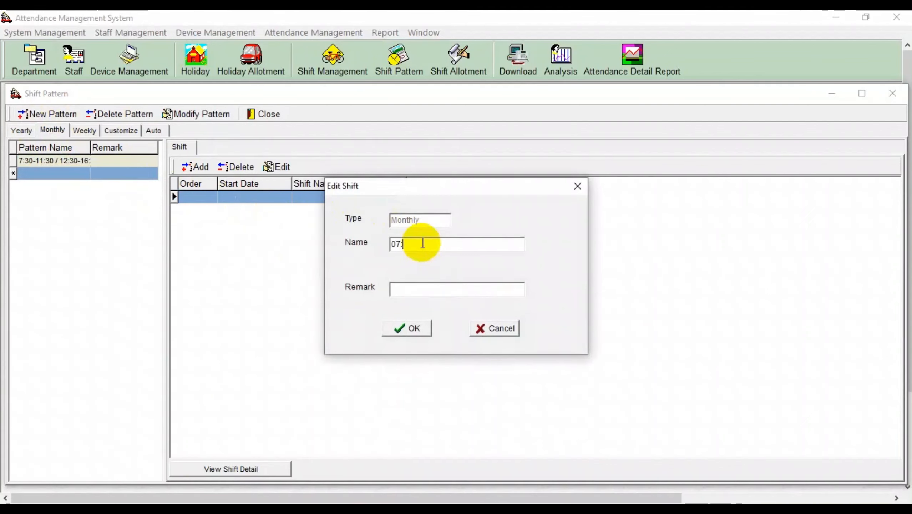
type("00-11:00 / 08")
key("BackSpace")
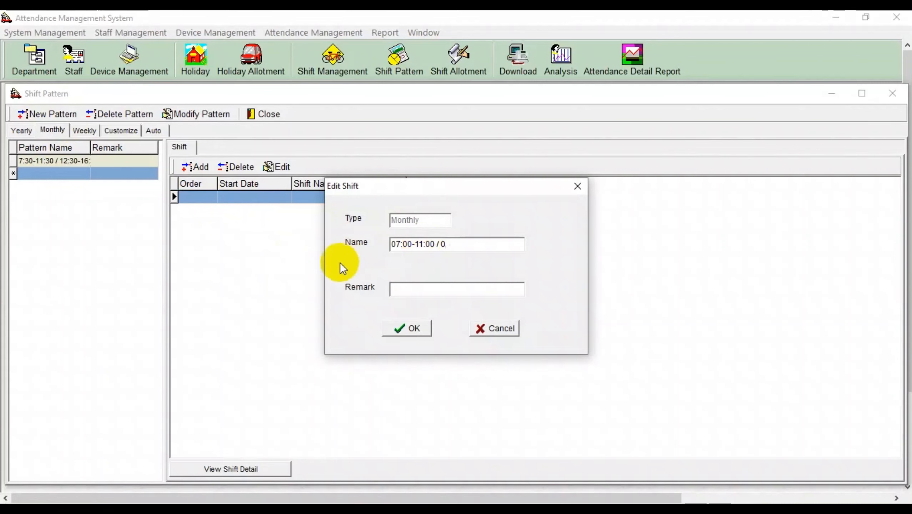
key("BackSpace")
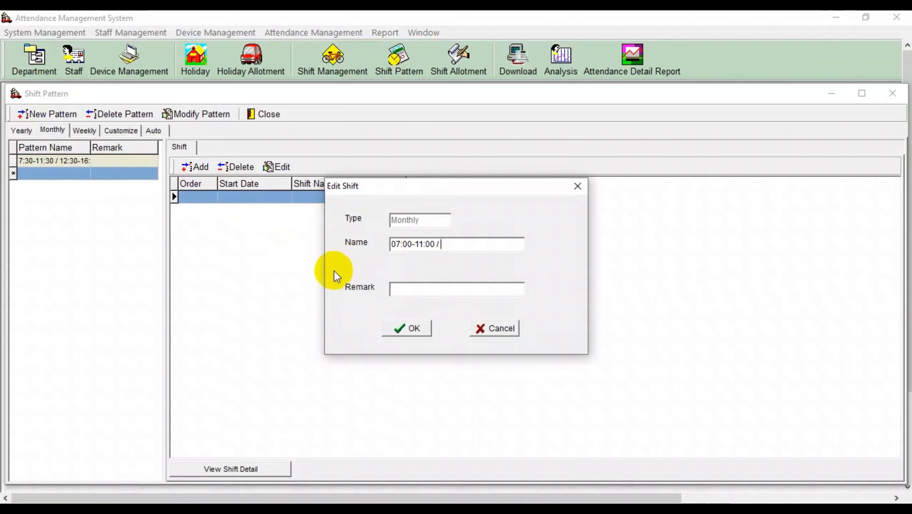
type("12")
key("BackSpace")
type("3")
type(":00")
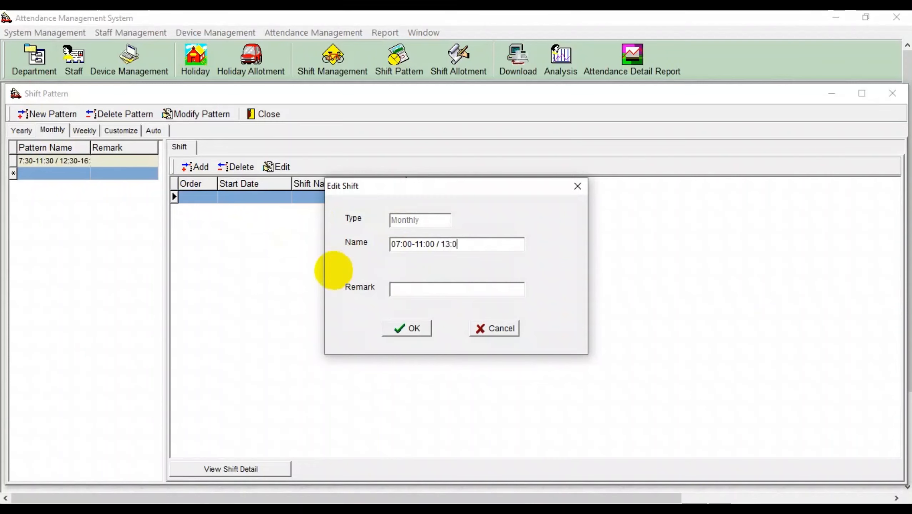
type("-16")
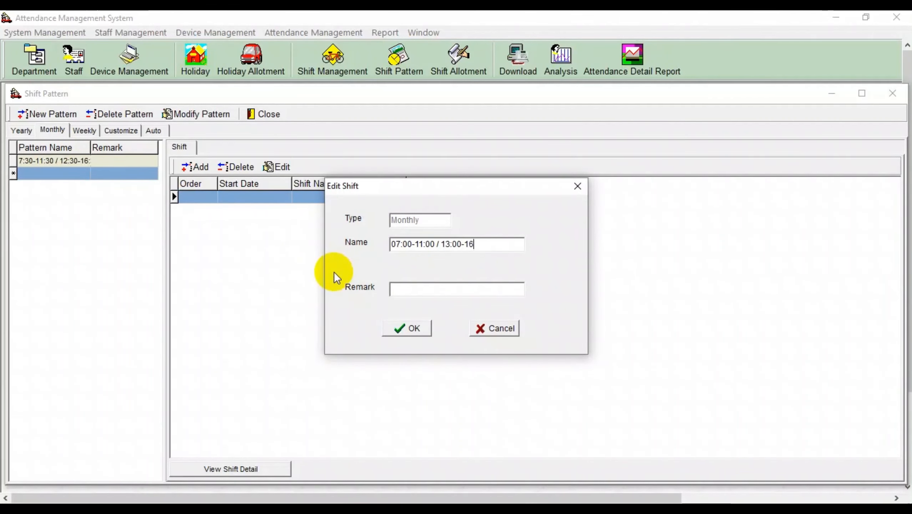
key("Left")
key("Left")
key("Left")
key("Left")
key("Left")
key("Left")
key("BackSpace")
type("2")
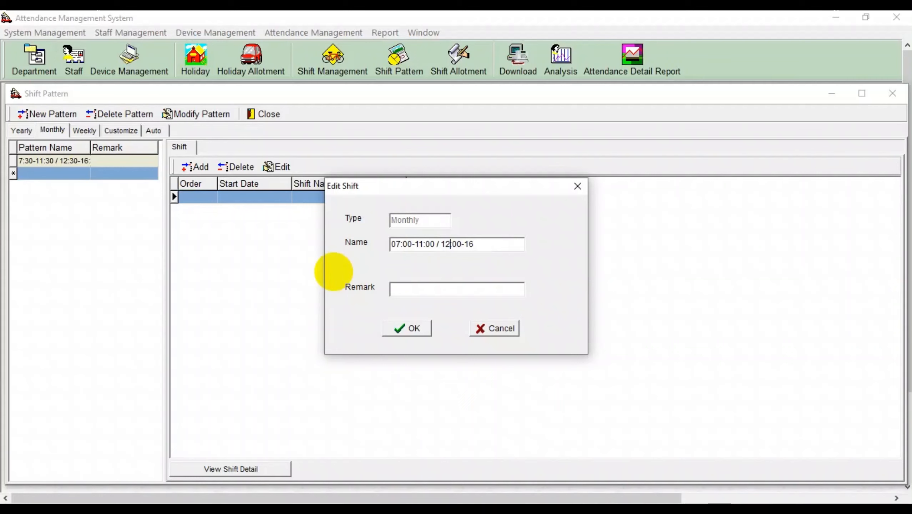
key("End")
type(":00")
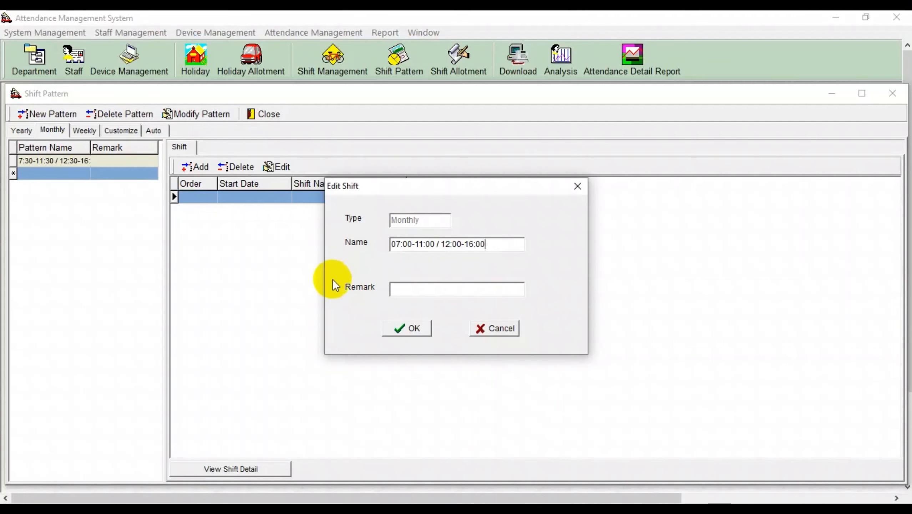
left_click(414, 329)
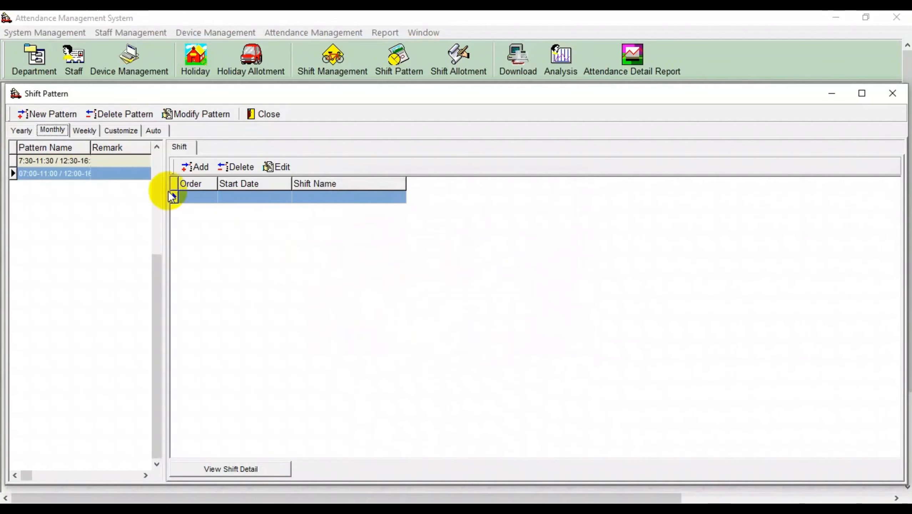
left_click_drag(89, 147, 109, 147)
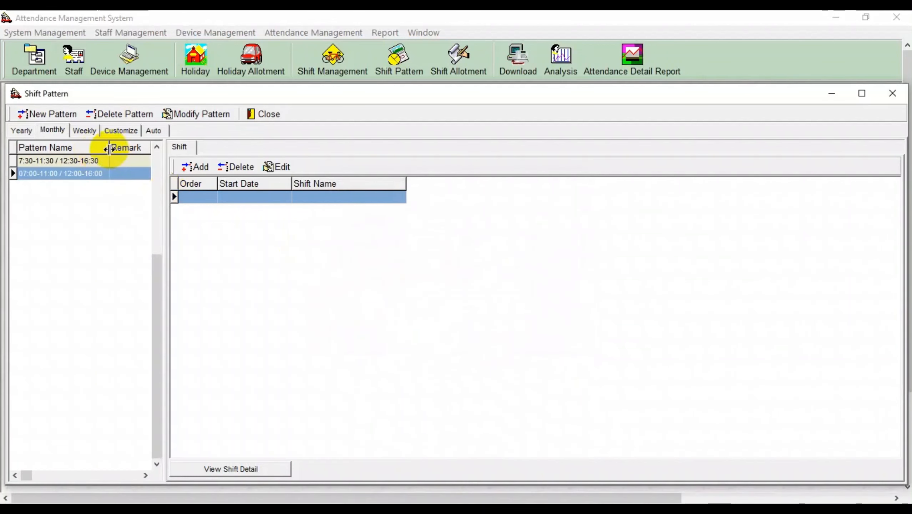
Add the 07:00-11:00 / 13:00-17:00 shift to the new monthly pattern with order number 2 and begin date 1.
left_click(201, 167)
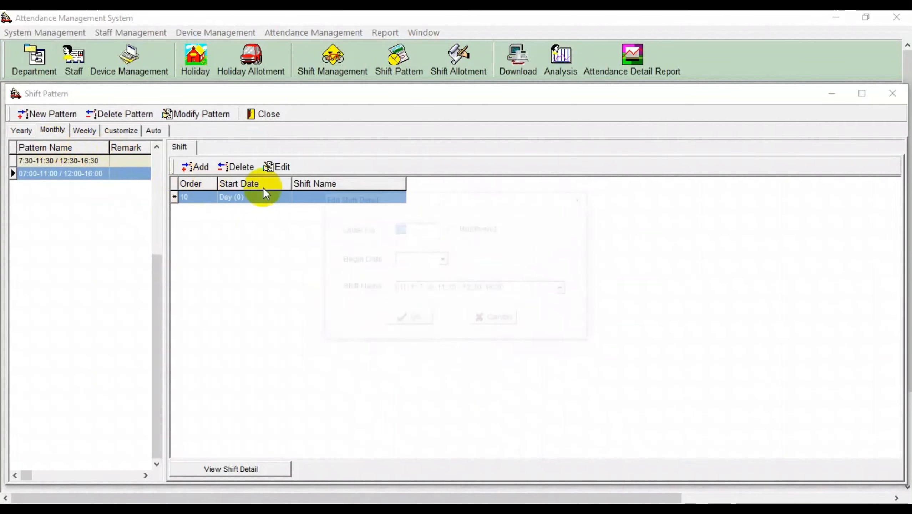
left_click(442, 289)
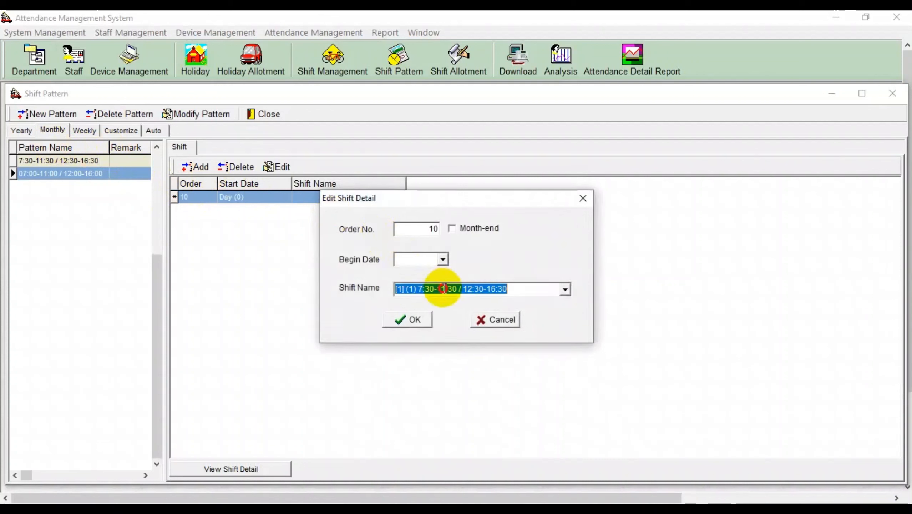
left_click(564, 289)
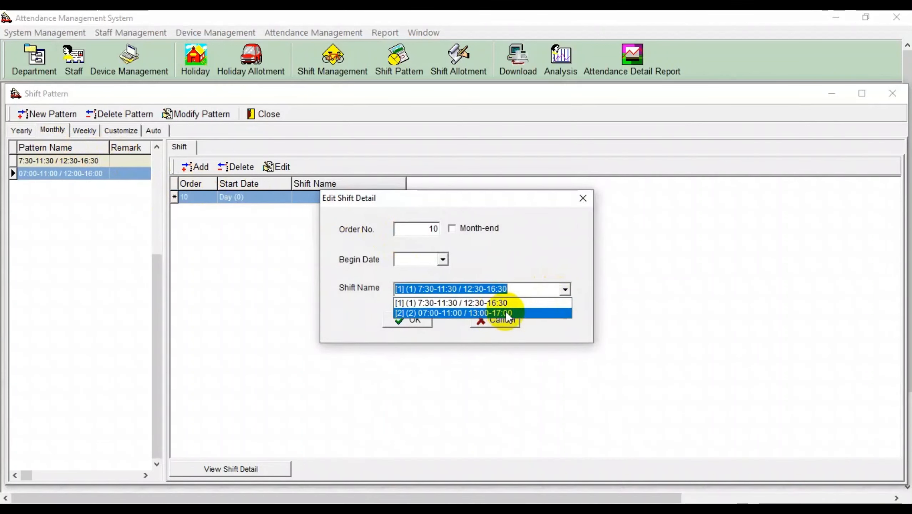
left_click(478, 312)
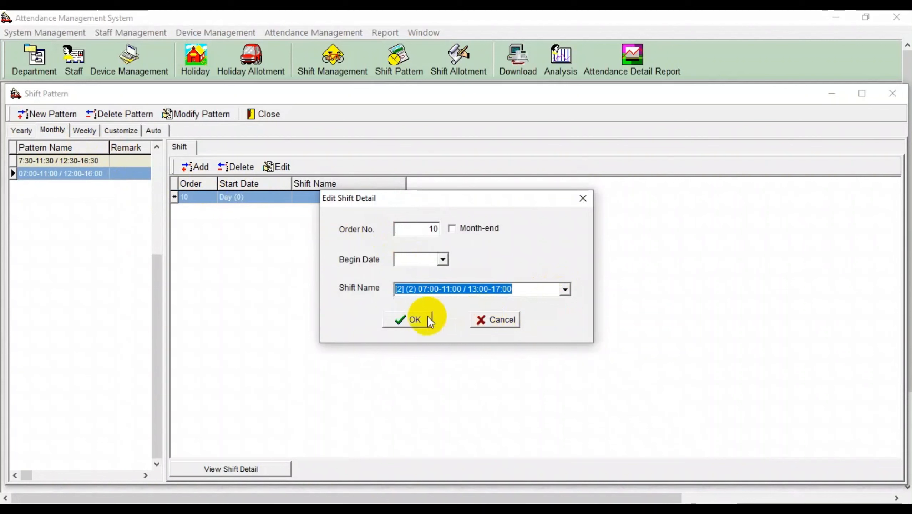
left_click(443, 260)
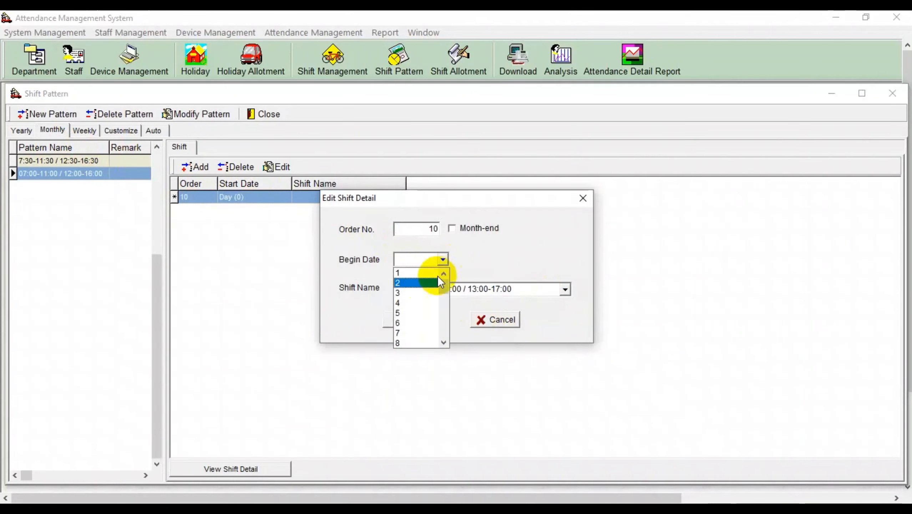
left_click(417, 270)
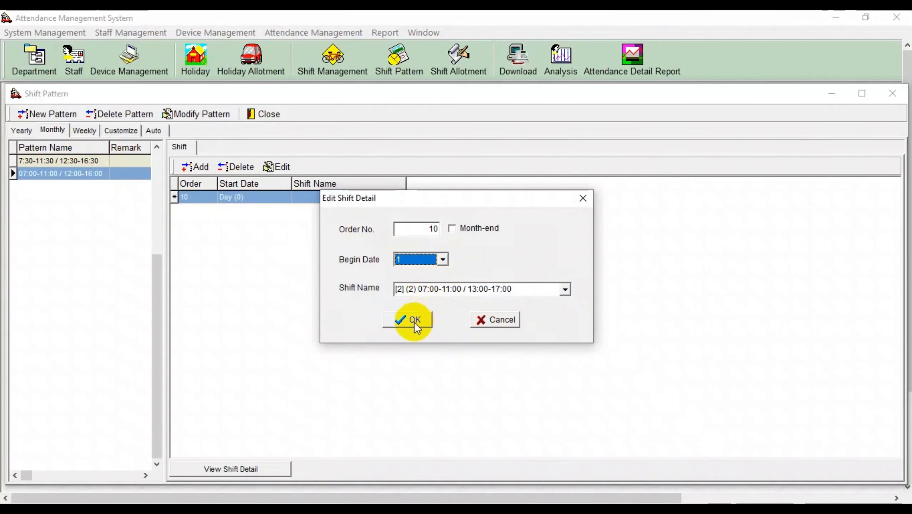
left_click(431, 228)
double_click(431, 228)
type("2")
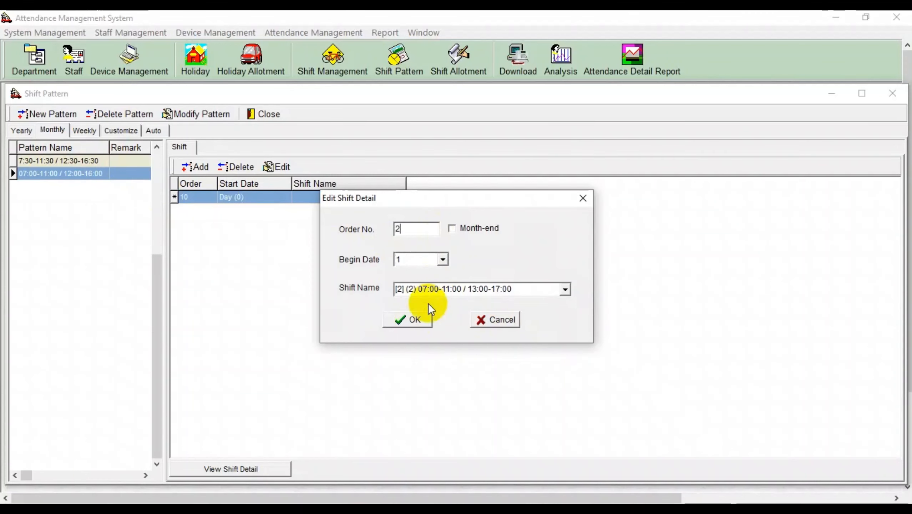
left_click(415, 317)
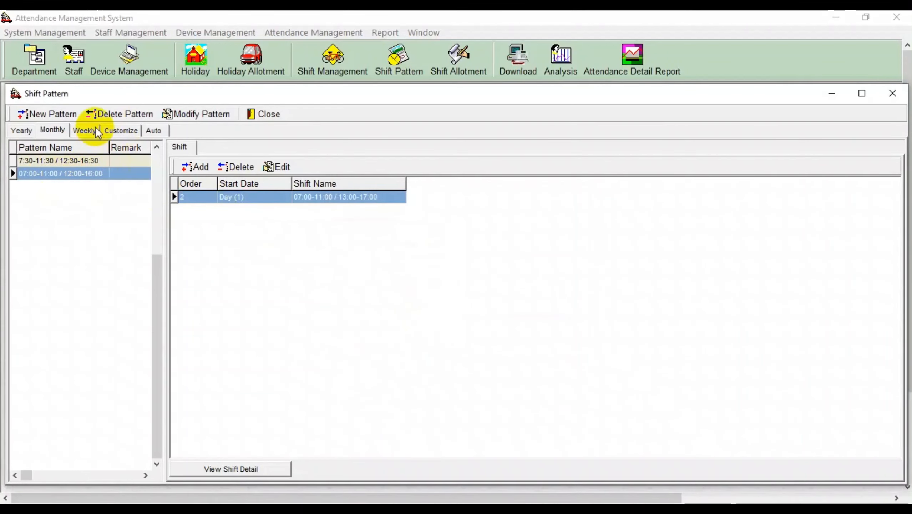
Rename the second monthly pattern as "07:00-11:00 / 13:00-17:00" and save it.
left_click(191, 114)
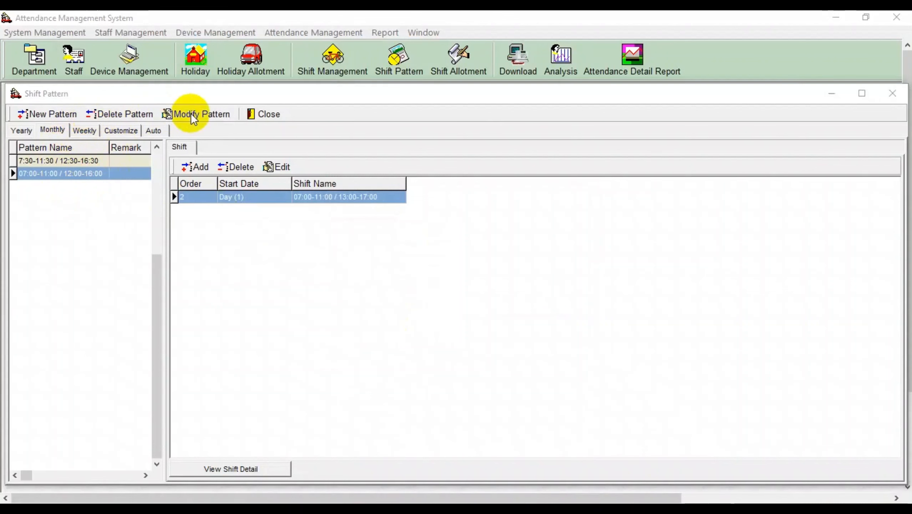
left_click(400, 244)
left_click(468, 243)
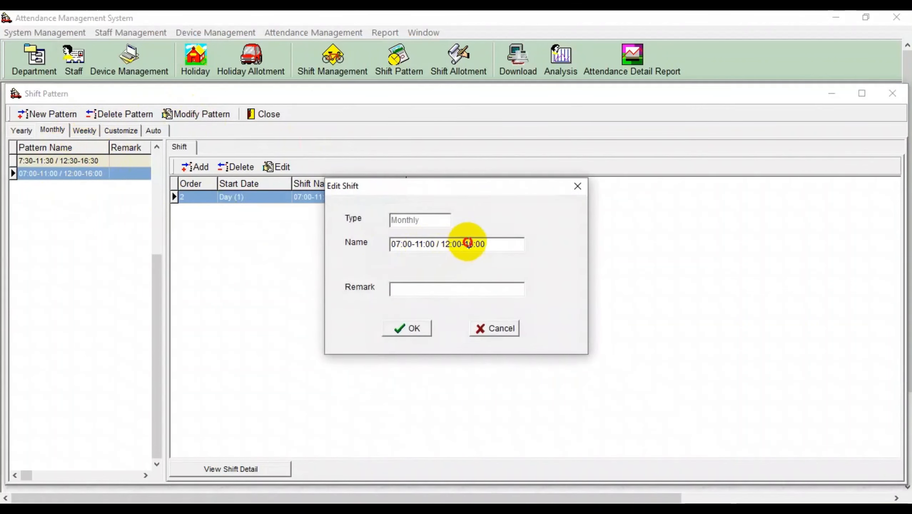
key("shift+Right")
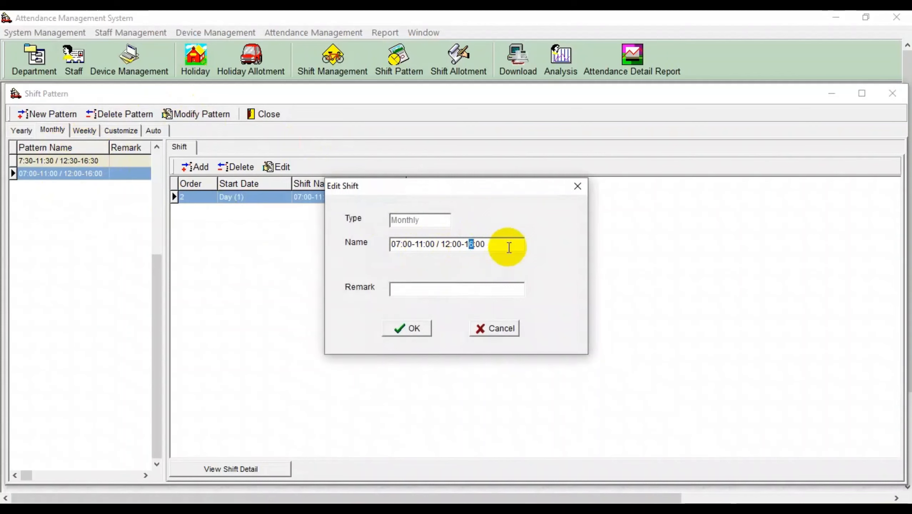
type("7")
key("Left")
key("Left")
key("Left")
key("Left")
key("Left")
key("Left")
key("Left")
key("shift+Right")
type("3")
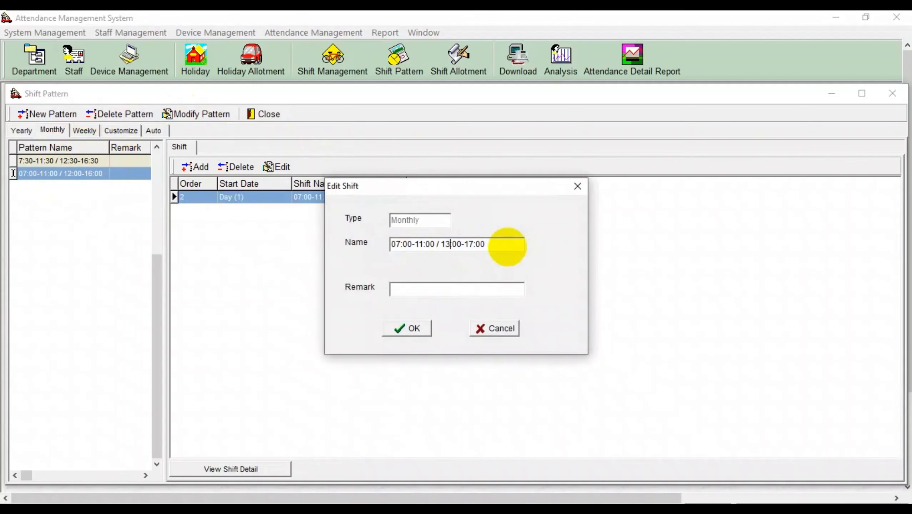
left_click(407, 327)
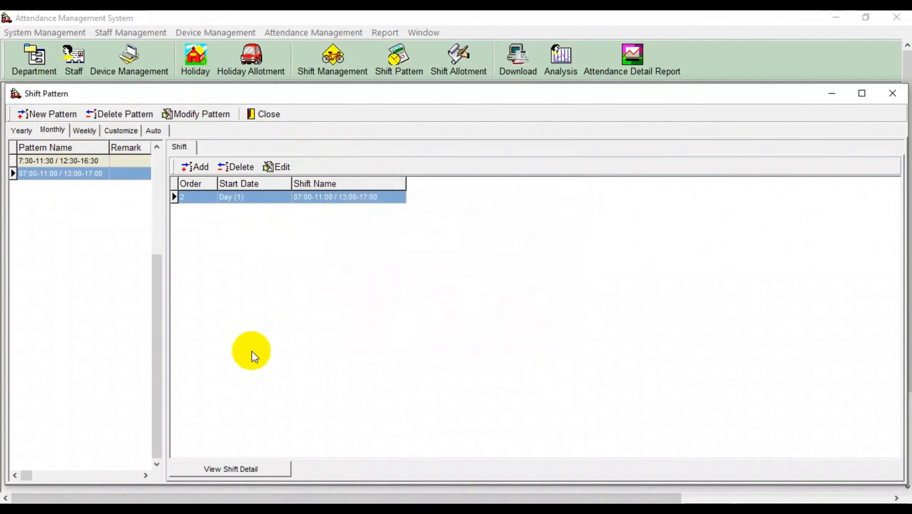
Close the shift pattern window, check the defined shifts in shift management, and close that window too.
left_click(269, 114)
left_click(330, 57)
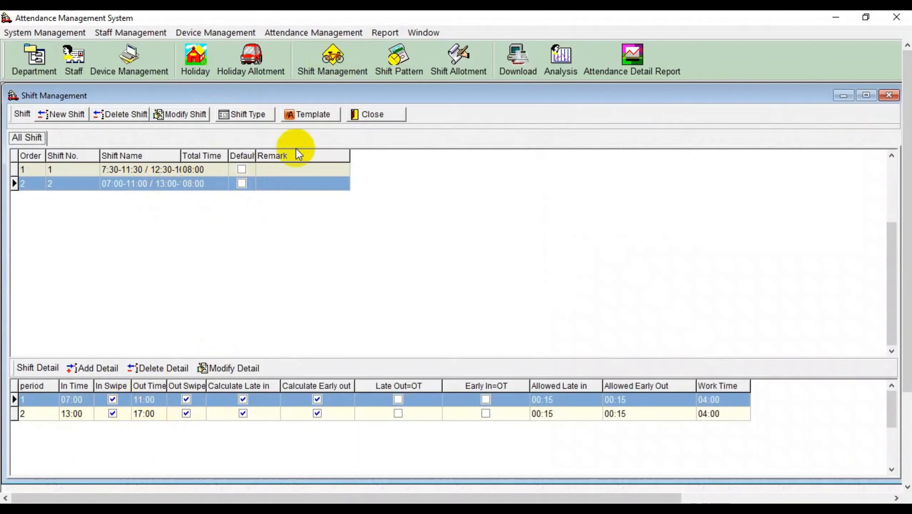
left_click(369, 115)
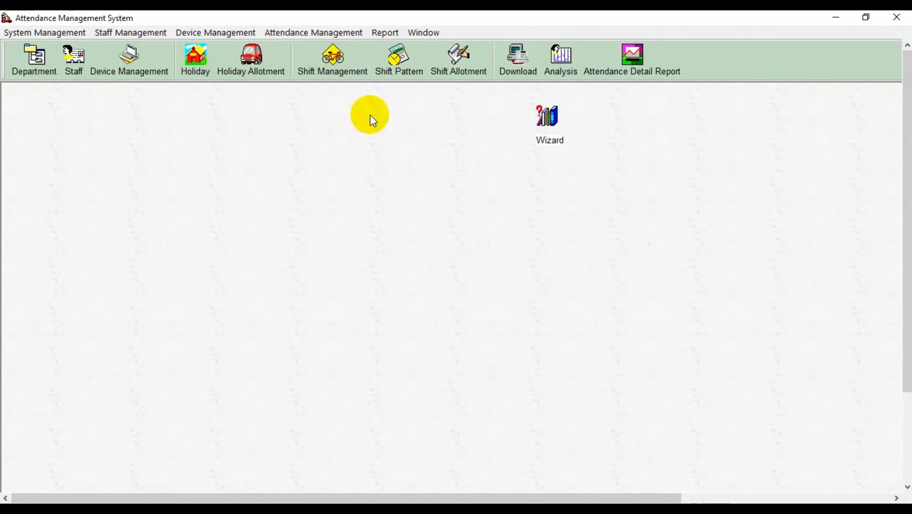
Open Shift Allotment and select staff member testing01 in the Teacher Assisatant or Kingdergarten department.
left_click(452, 72)
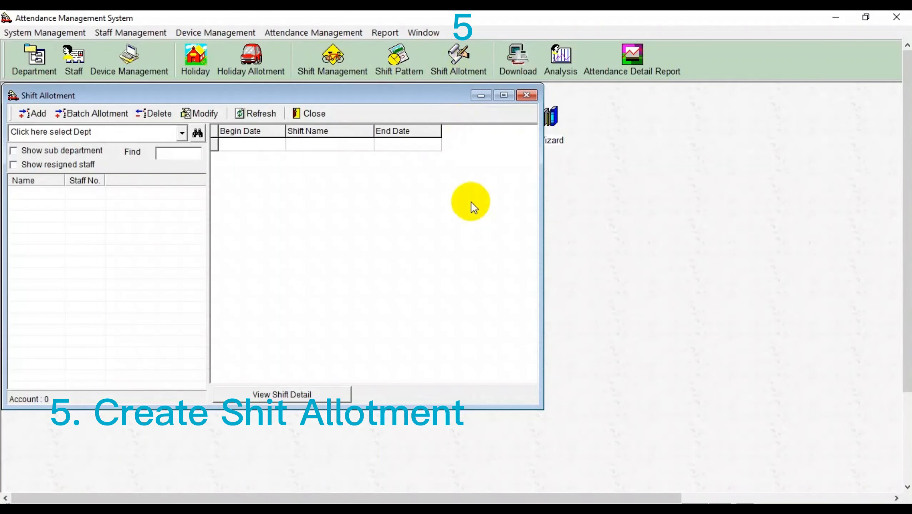
left_click(182, 133)
left_click(72, 172)
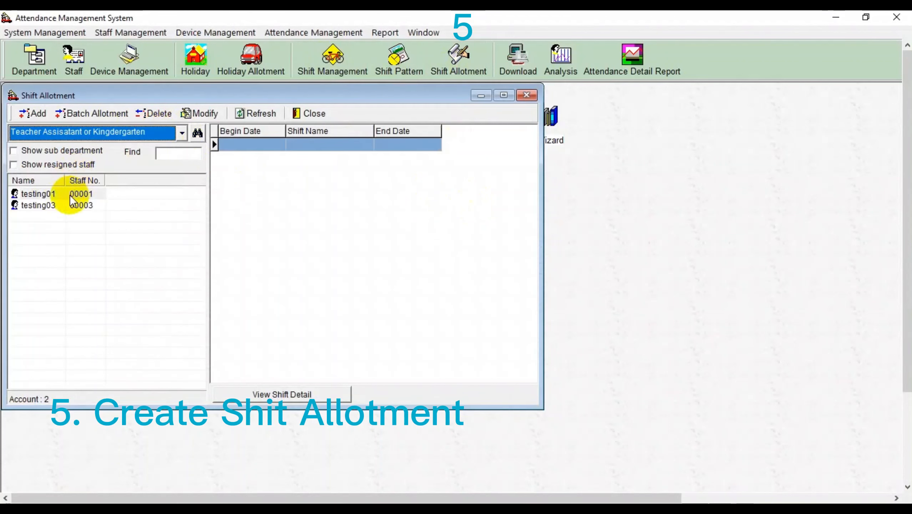
left_click(174, 141)
left_click(92, 185)
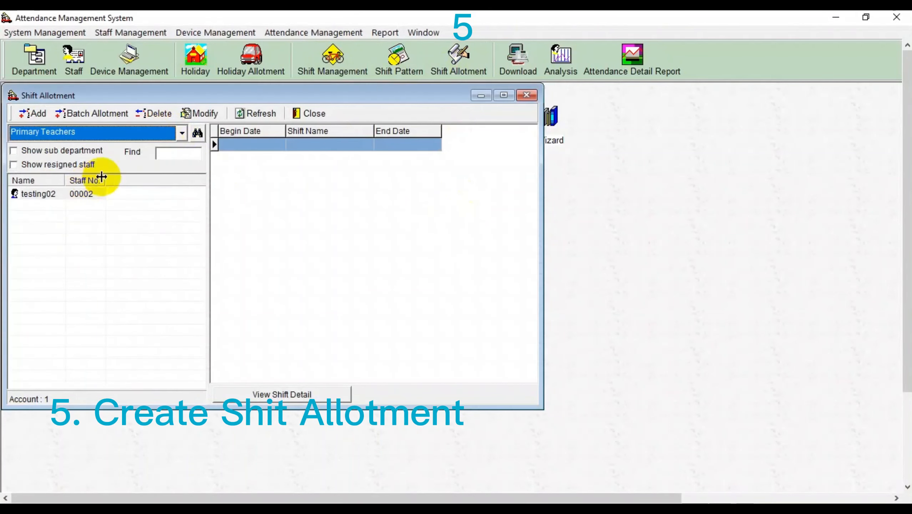
left_click(181, 134)
left_click(90, 172)
left_click(70, 196)
left_click(61, 204)
left_click(74, 194)
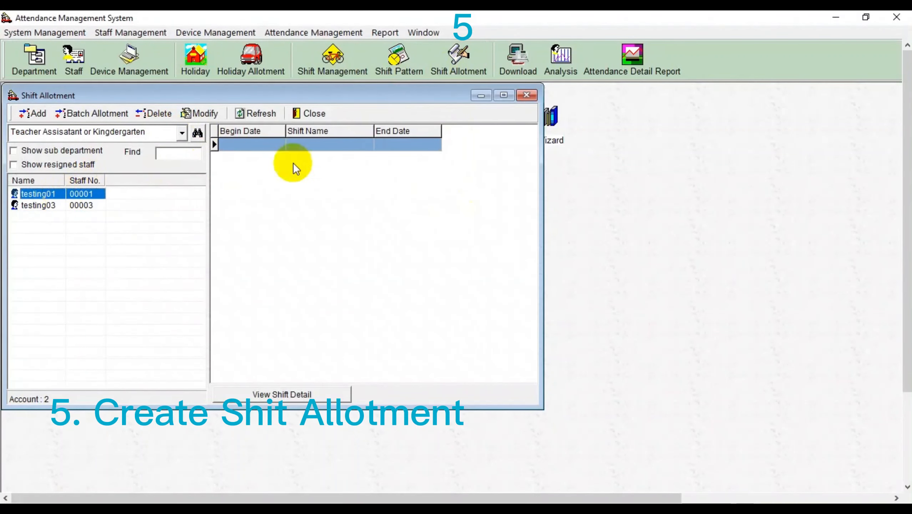
Add a shift allotment for testing01 using the 7:30-11:30 / 12:30-16:30 pattern with begin date 2/1/2023.
left_click(39, 114)
left_click(487, 232)
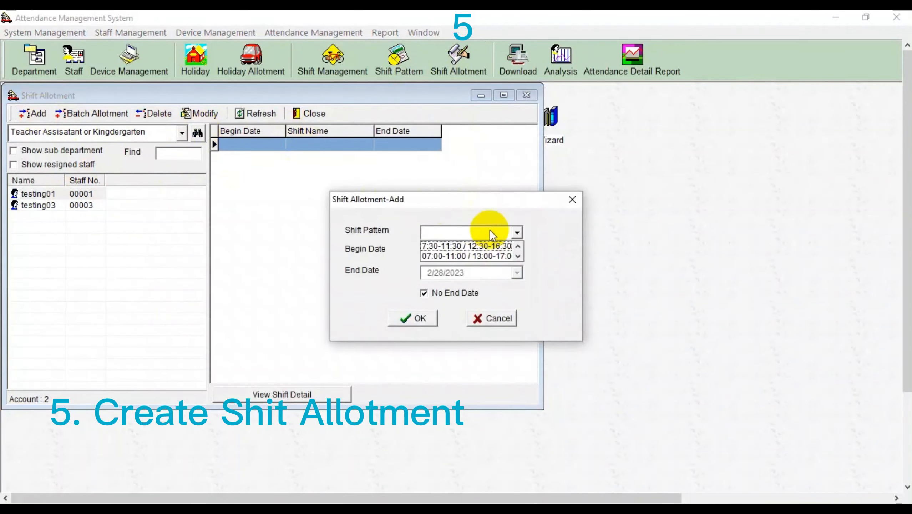
left_click(439, 248)
left_click(518, 251)
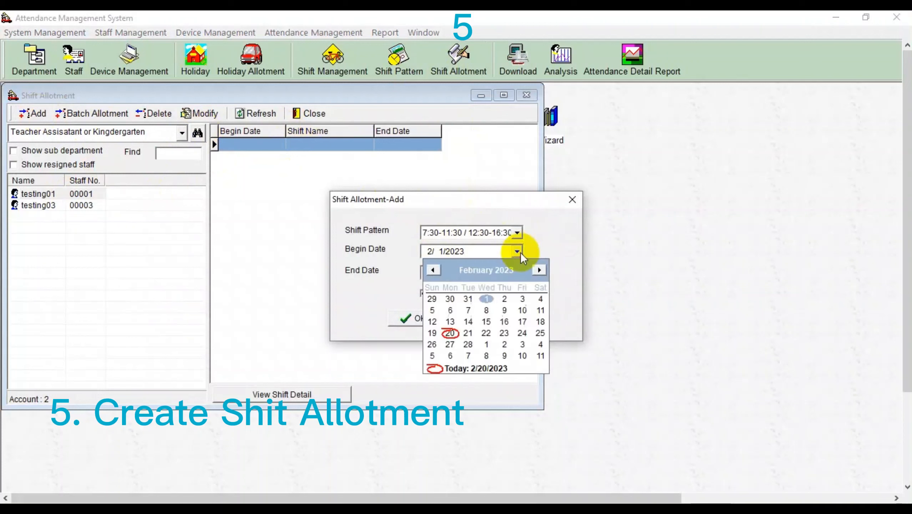
left_click(485, 299)
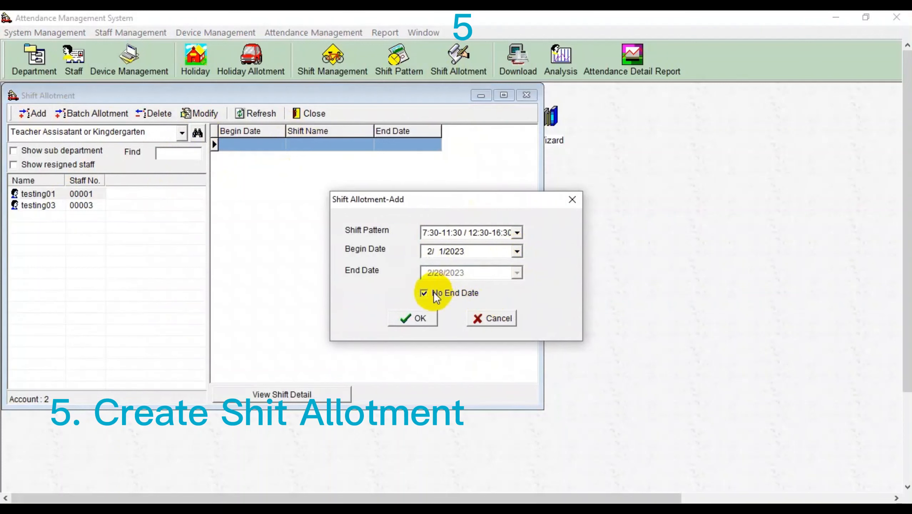
Turn off No End Date for testing01's allotment, set its end date to 2/28/2023, and save it.
left_click(434, 294)
left_click(517, 273)
left_click(520, 276)
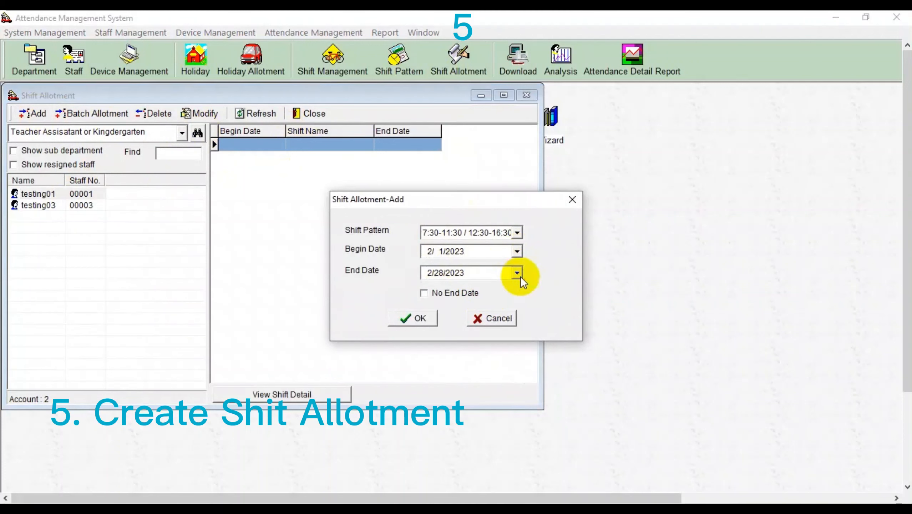
left_click(518, 273)
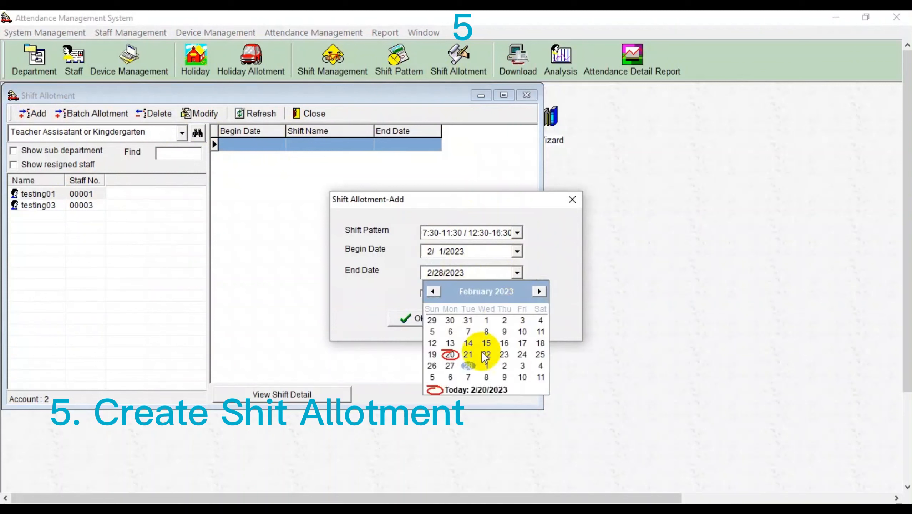
left_click(467, 366)
left_click(413, 317)
Add a shift allotment for testing03 using the 7:30-11:30 / 12:30-16:30 pattern with begin date 2/1/2023.
left_click(65, 204)
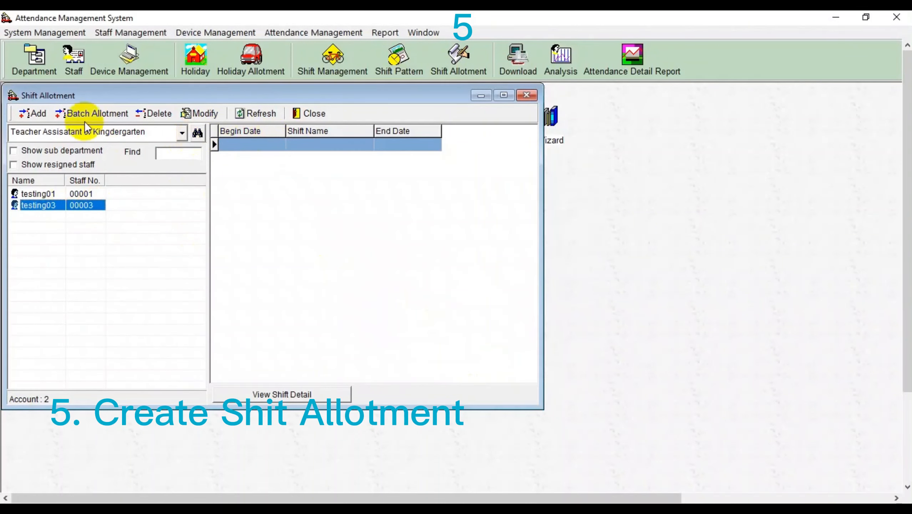
left_click(34, 113)
left_click(444, 237)
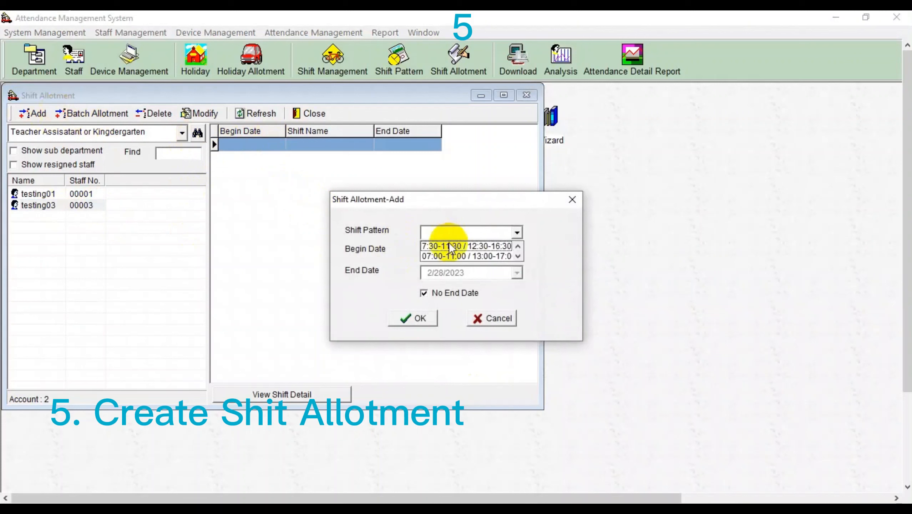
left_click(449, 247)
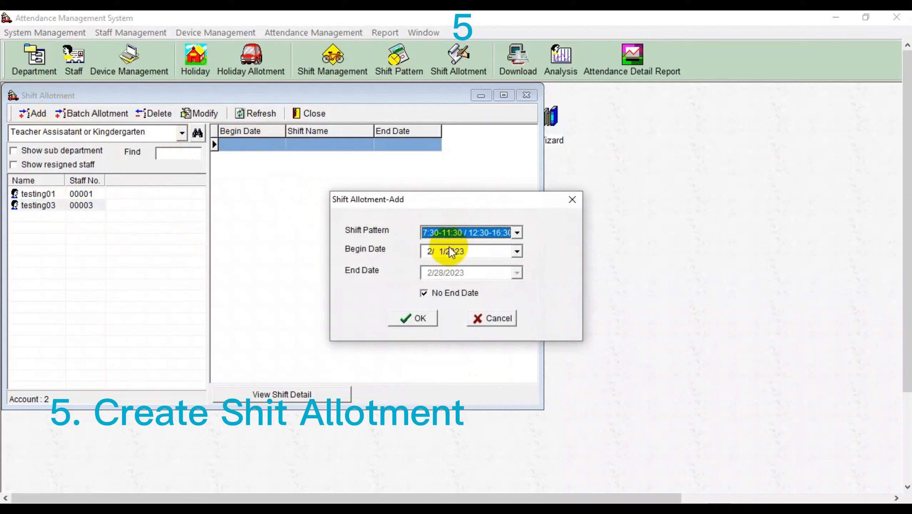
left_click(473, 251)
left_click(517, 251)
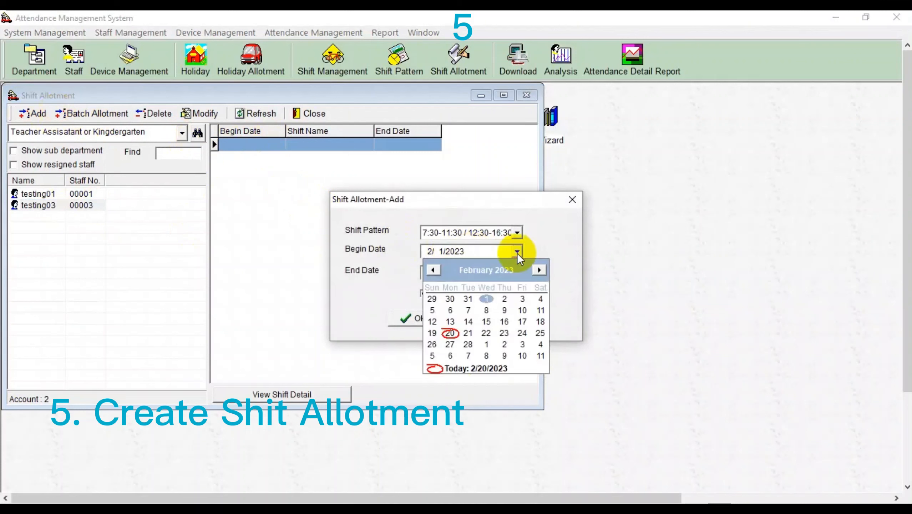
left_click(487, 299)
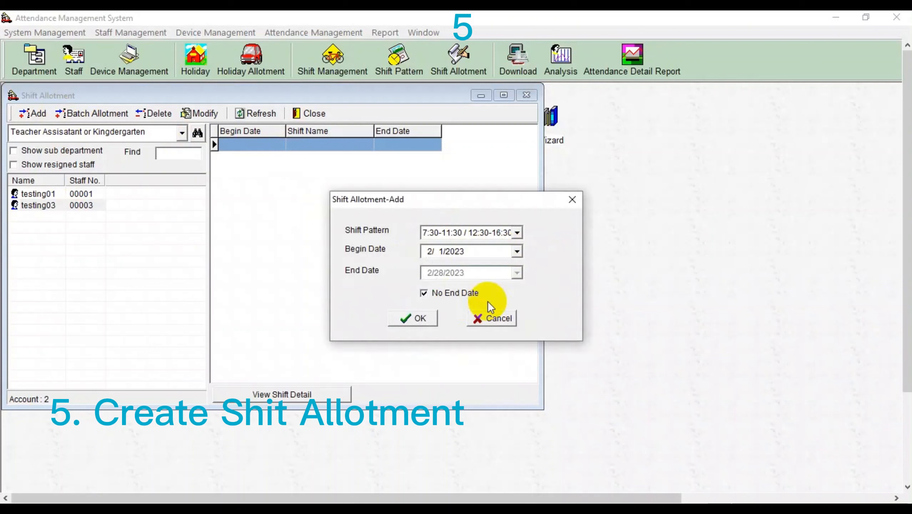
Give testing03's allotment the end date 2/28/2023 instead of no end date and save it.
left_click(424, 293)
left_click(453, 273)
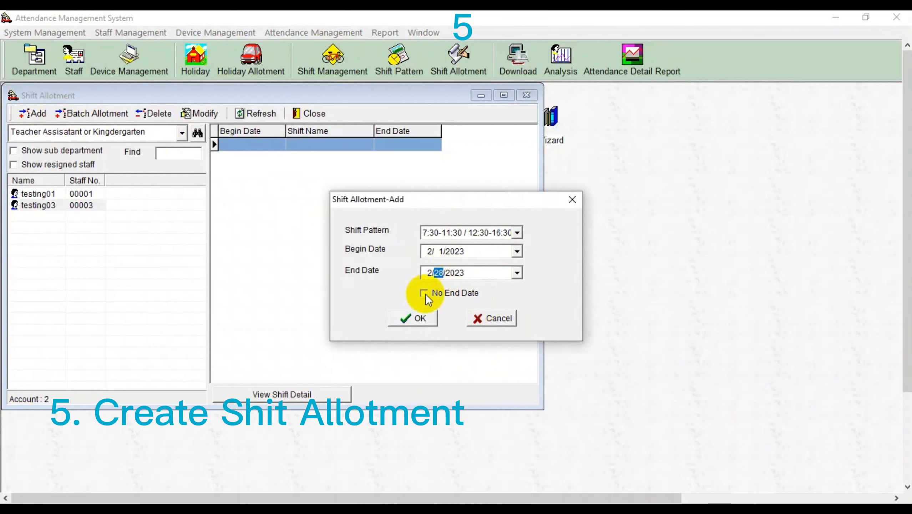
left_click(516, 273)
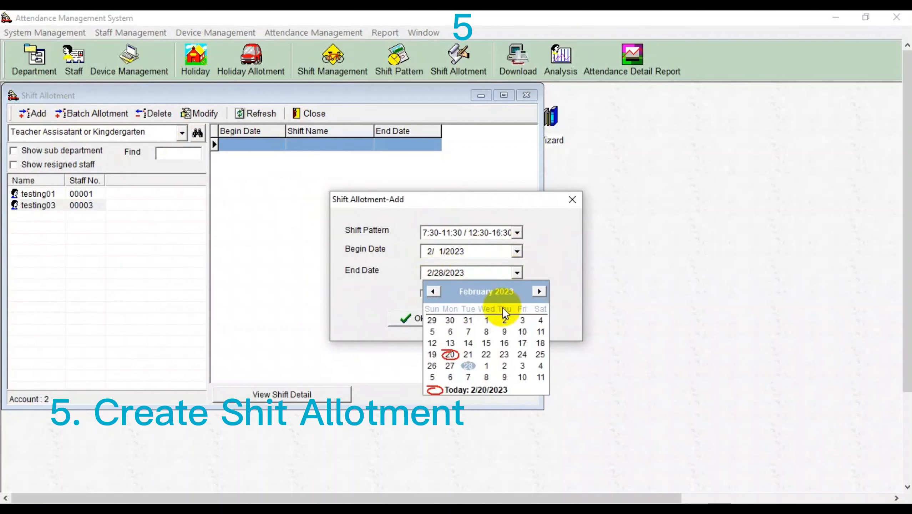
left_click(468, 365)
left_click(419, 318)
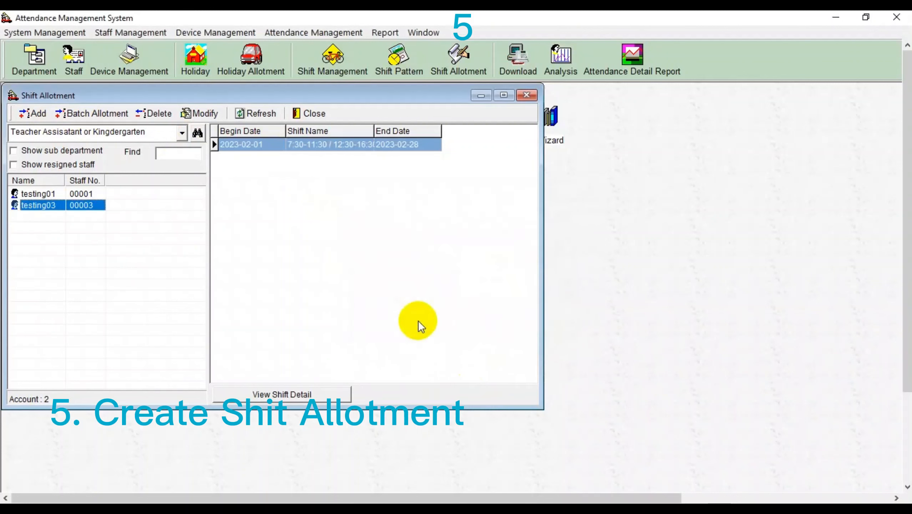
Switch the staff list to the Primary Teachers department and select testing02.
left_click(88, 133)
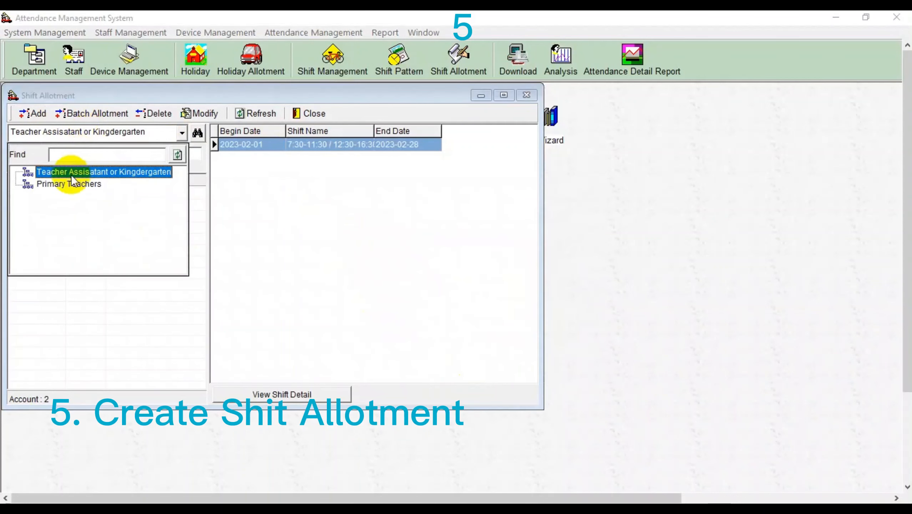
left_click(67, 184)
left_click(72, 195)
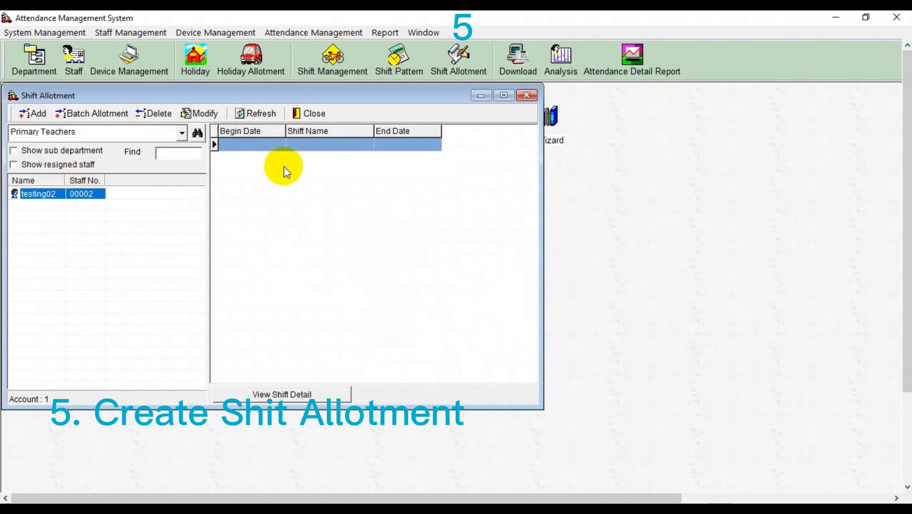
Add a shift allotment for testing02 using the 07:00-11:00 / 13:00-17:00 pattern with begin date 2/1/2023.
left_click(34, 113)
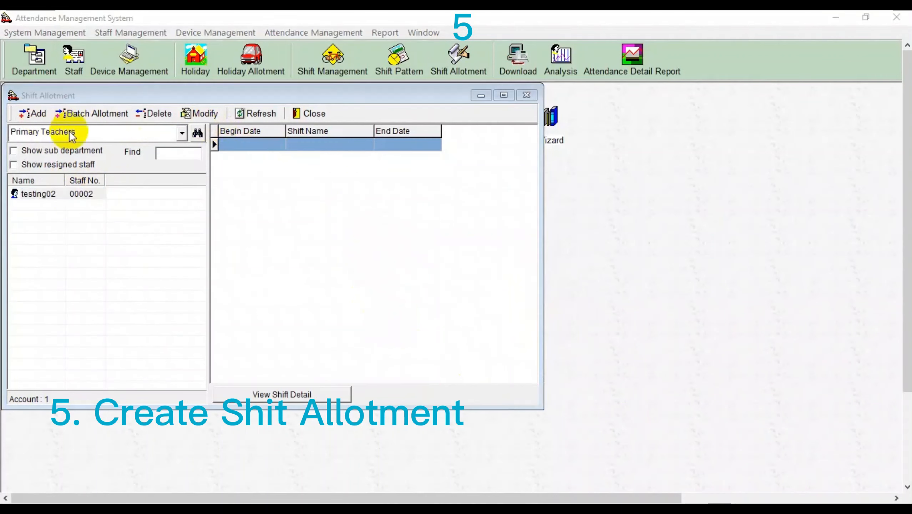
left_click(478, 231)
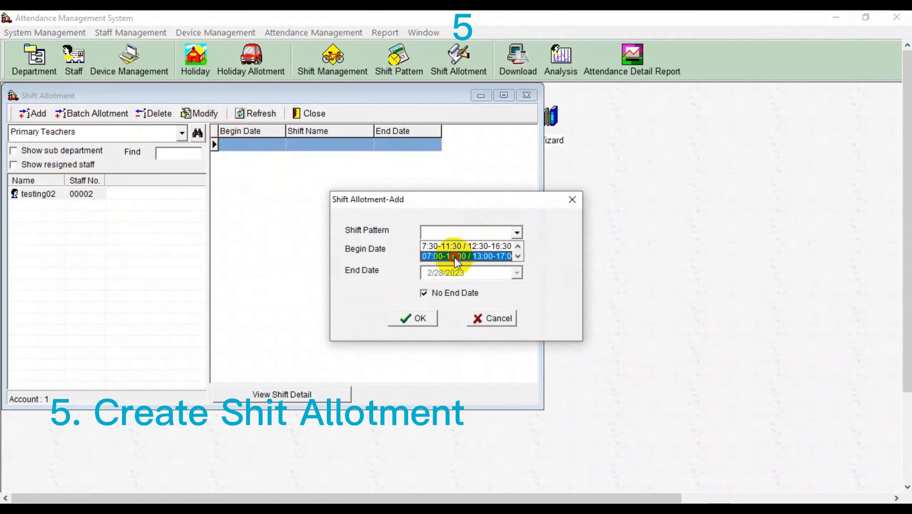
left_click(454, 256)
left_click(475, 253)
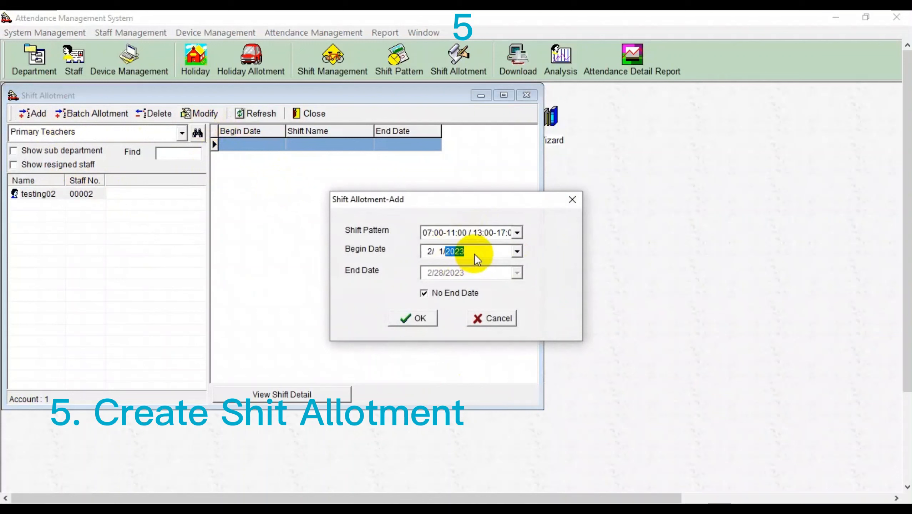
left_click(517, 251)
left_click(485, 299)
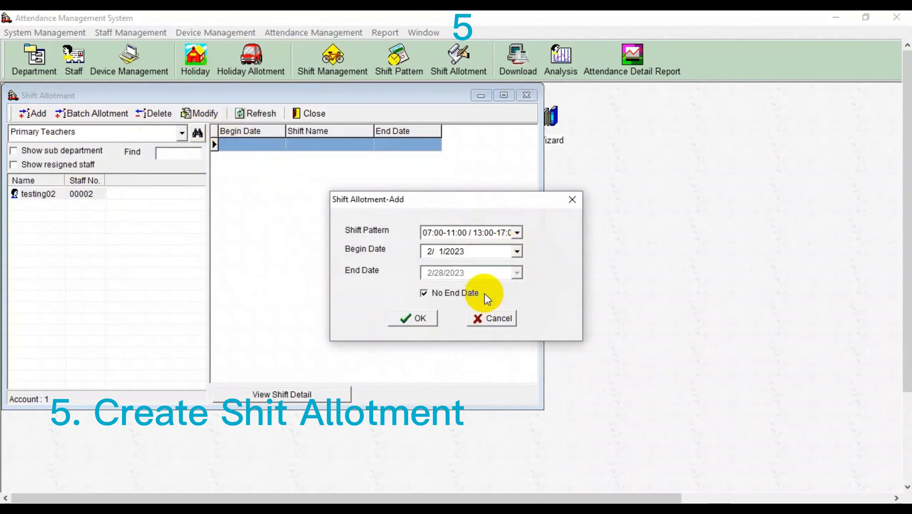
Set the end date of testing02's allotment to 2/28/2023, save it, and close the Shift Allotment window.
left_click(429, 298)
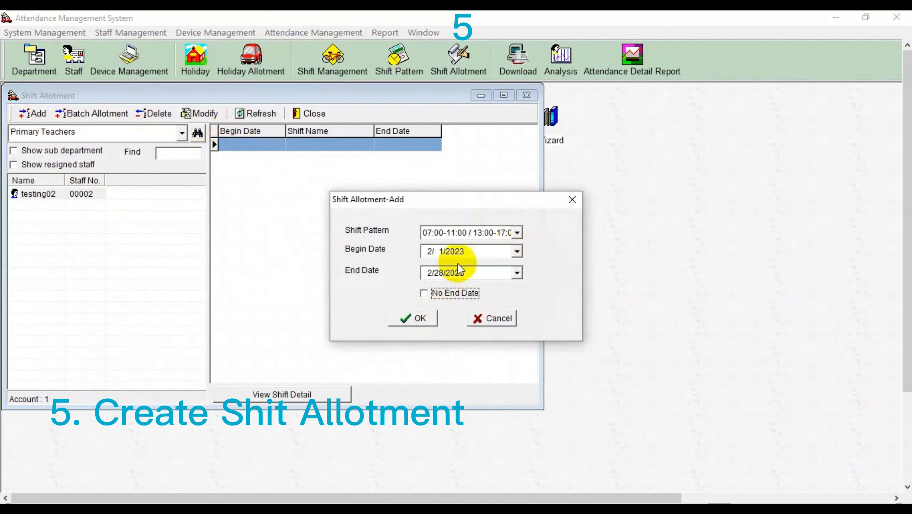
left_click(516, 272)
left_click(466, 364)
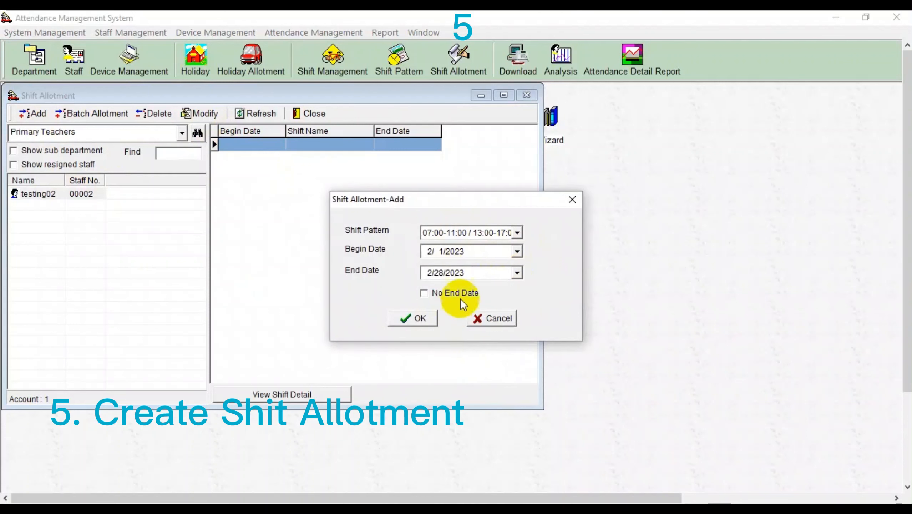
left_click(416, 317)
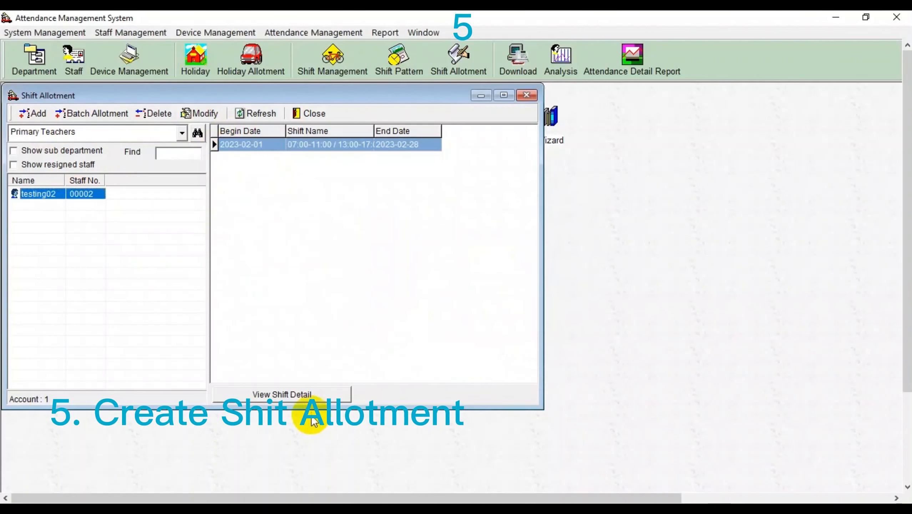
left_click(526, 95)
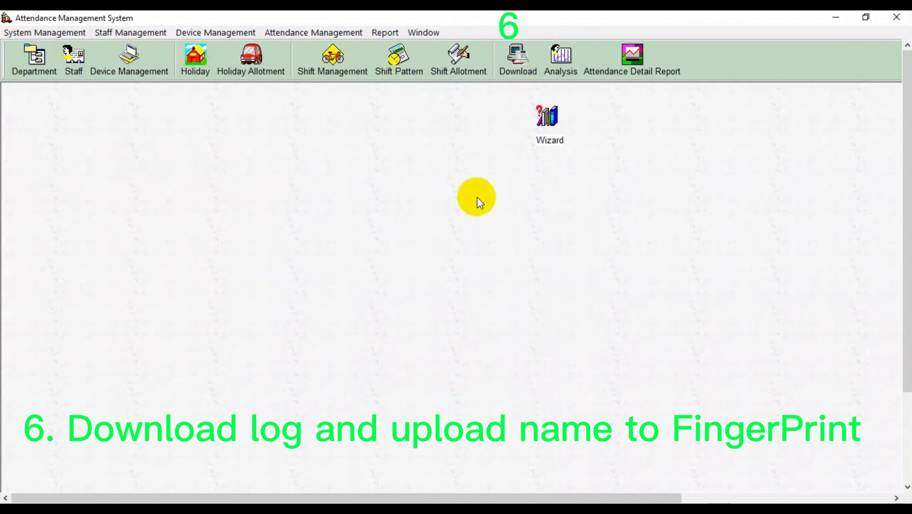
Open the data communication window and upload the staff names to the 2-IP [ARM9] [tcp] fingerprint device.
left_click(549, 60)
left_click(523, 95)
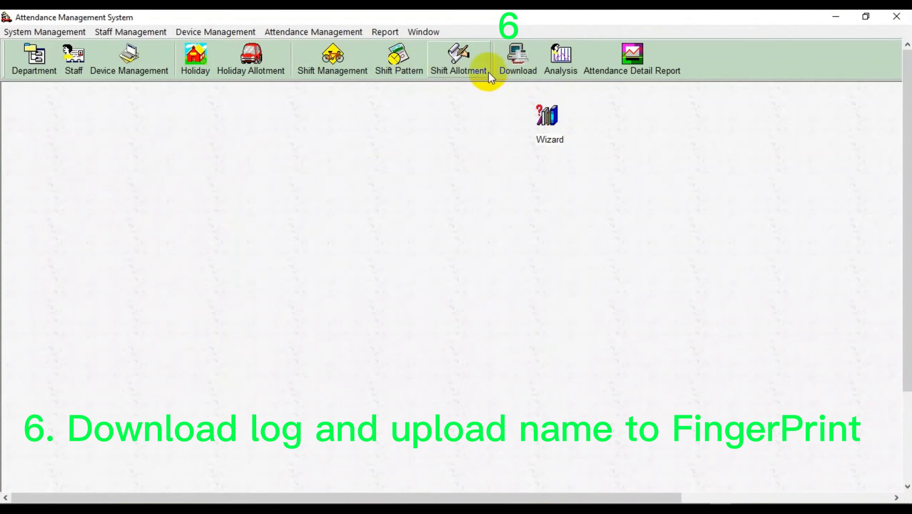
left_click(514, 64)
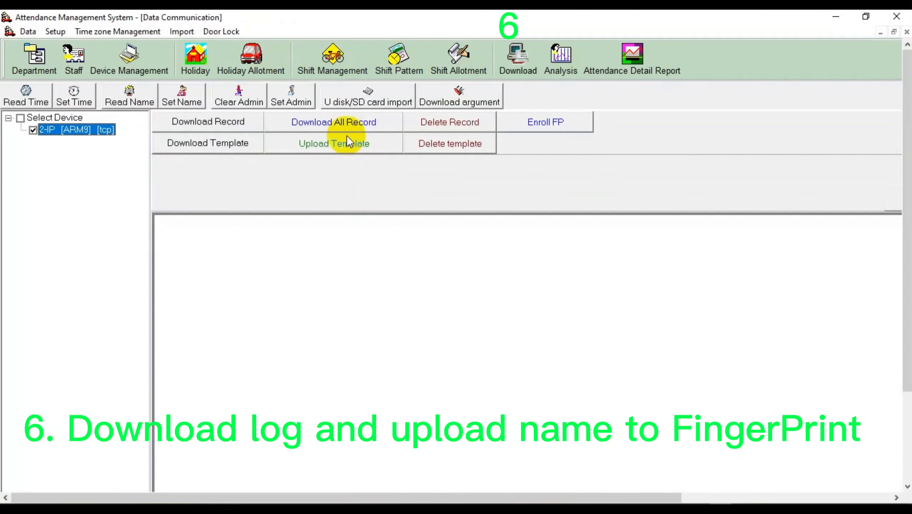
left_click(181, 104)
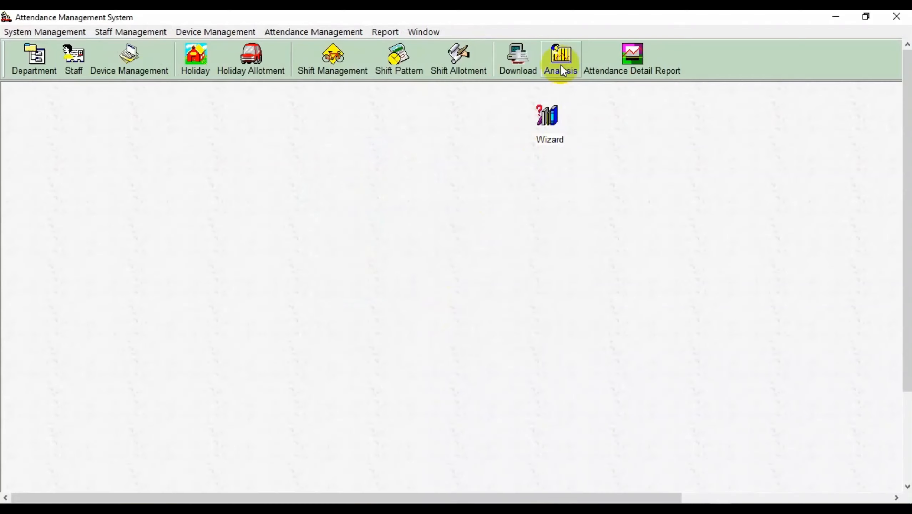
Open Attendance Analysis by department and include both Teacher Assistant or Kingdergarten and Primary Teachers.
left_click(560, 64)
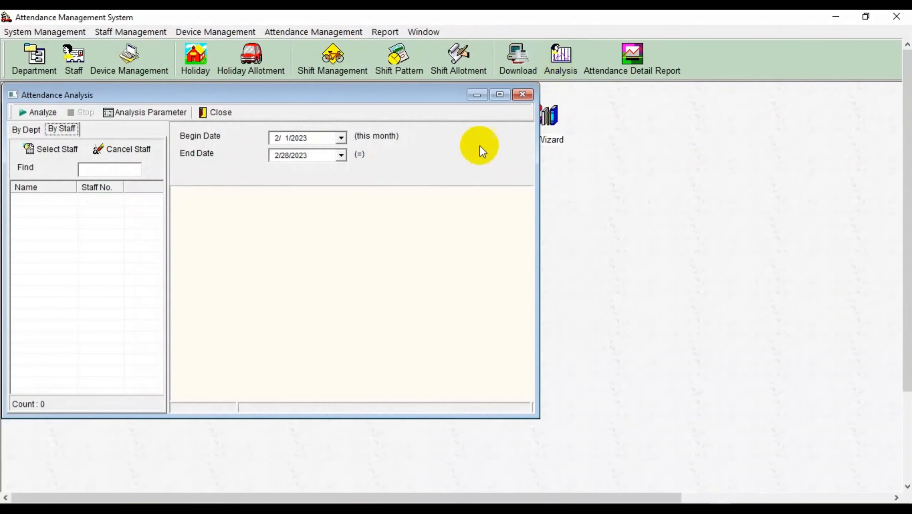
left_click(34, 130)
left_click(28, 145)
left_click(28, 156)
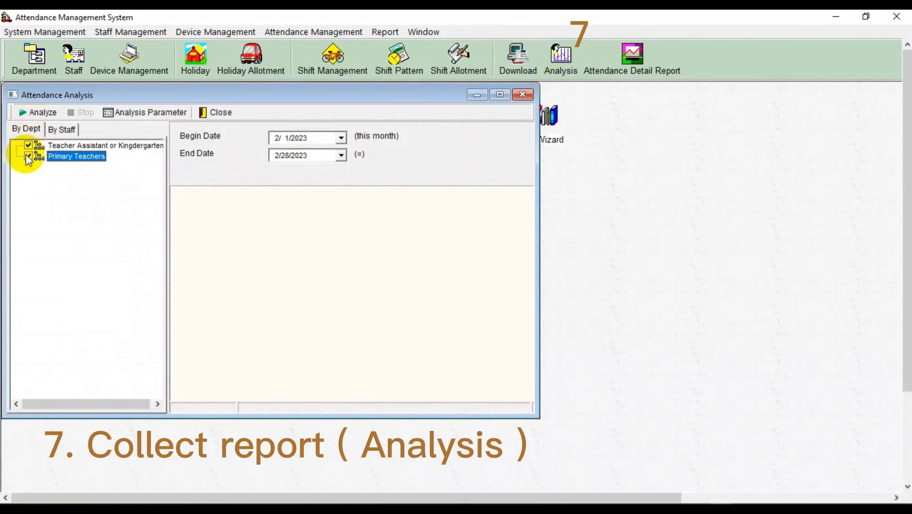
Run the attendance analysis for 2/13/2023 to 2/24/2023 and close the analysis window.
left_click(341, 138)
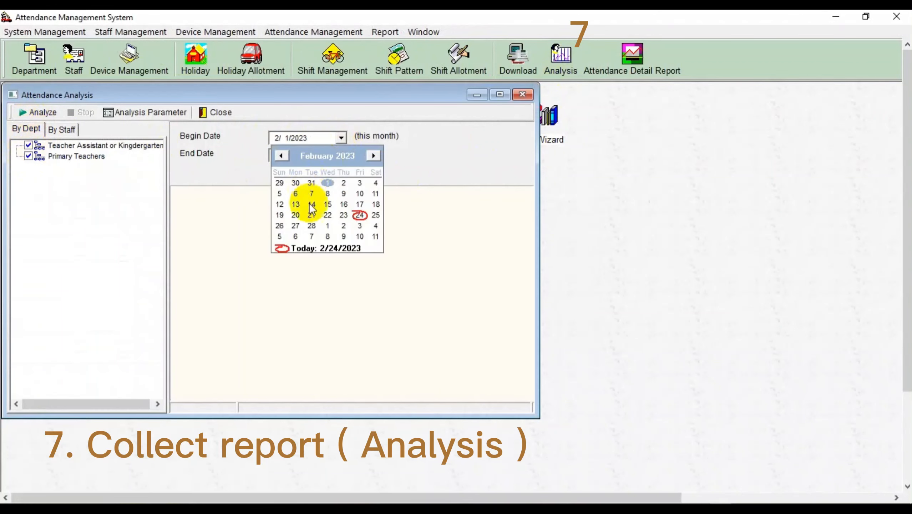
left_click(295, 204)
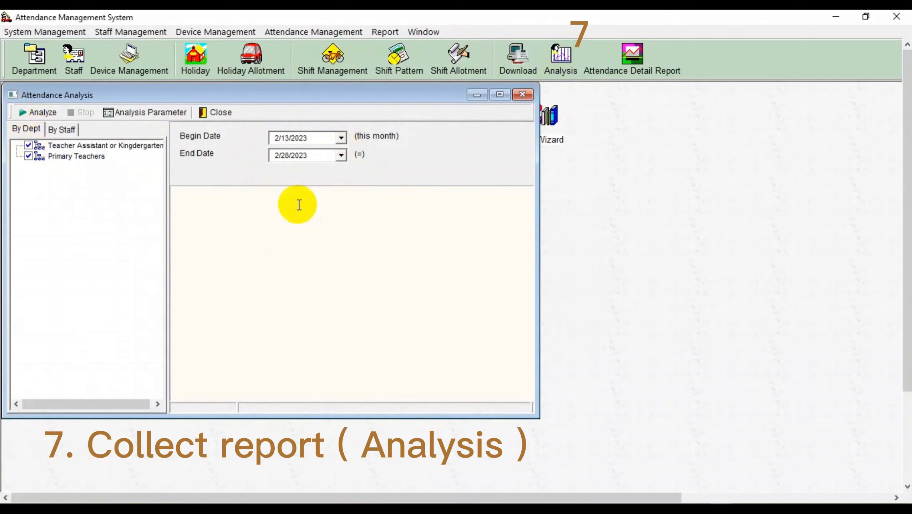
left_click(341, 155)
left_click(359, 231)
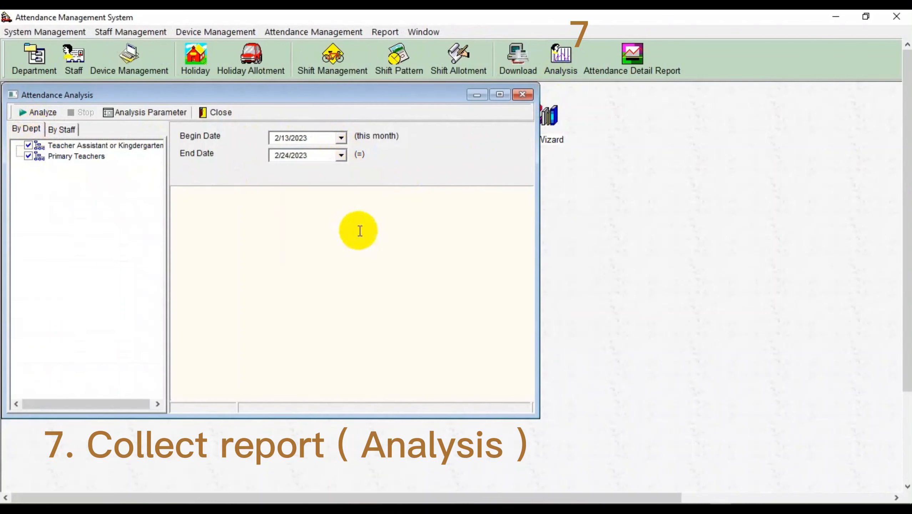
left_click(32, 116)
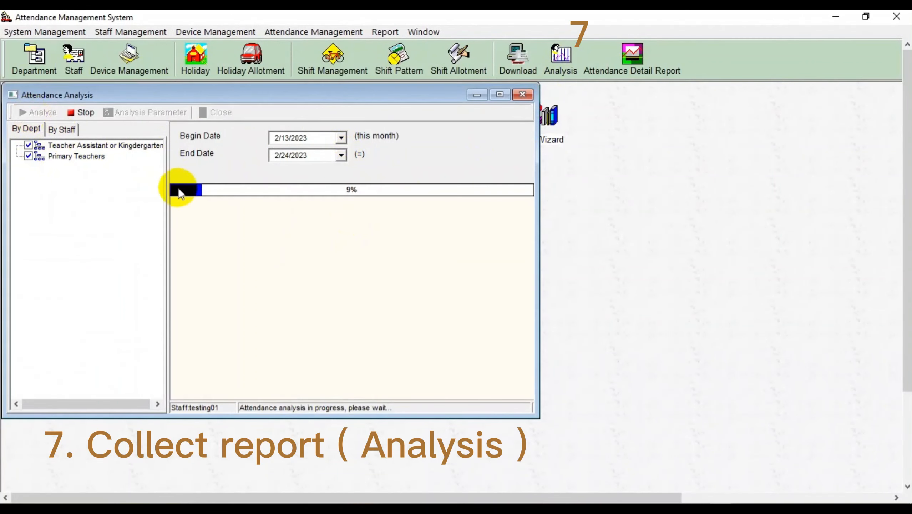
left_click(523, 95)
Open the Attendance Detail Report by department and include both Teacher Assistant or Kingdergarten and Primary Teachers.
left_click(612, 57)
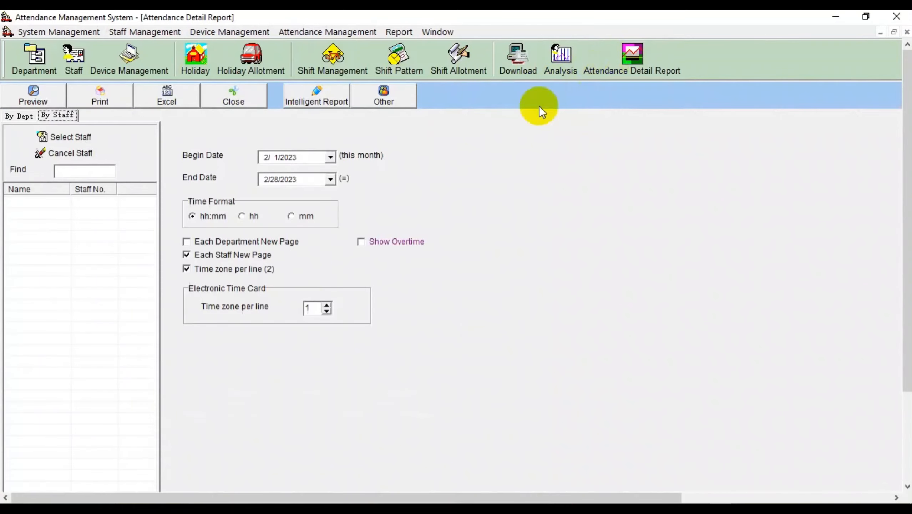
left_click(19, 115)
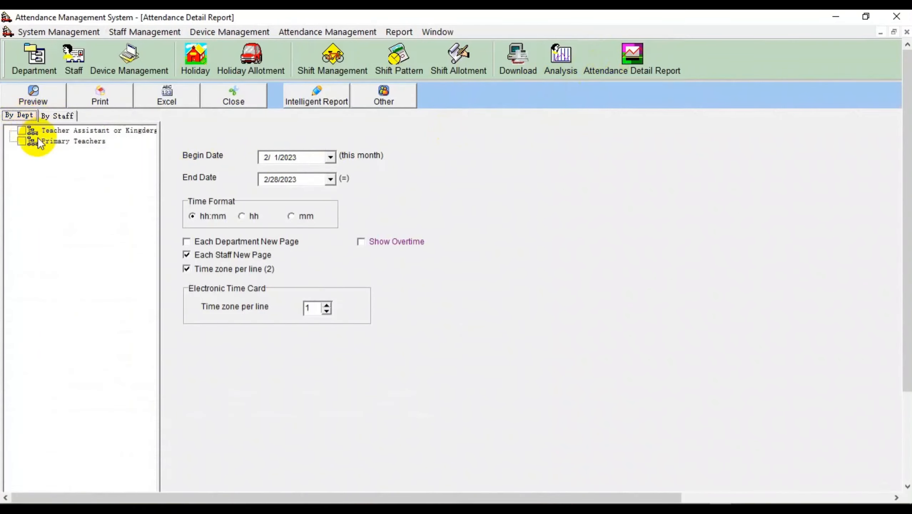
left_click(22, 128)
left_click(21, 141)
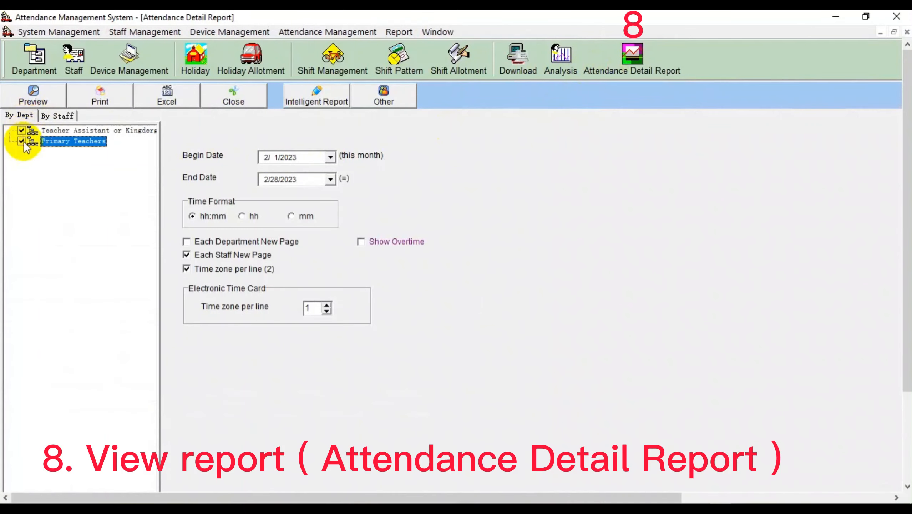
Set the Attendance Detail Report's begin date to 2/13/2023 and its end date to 2/24/2023.
left_click(330, 158)
left_click(288, 224)
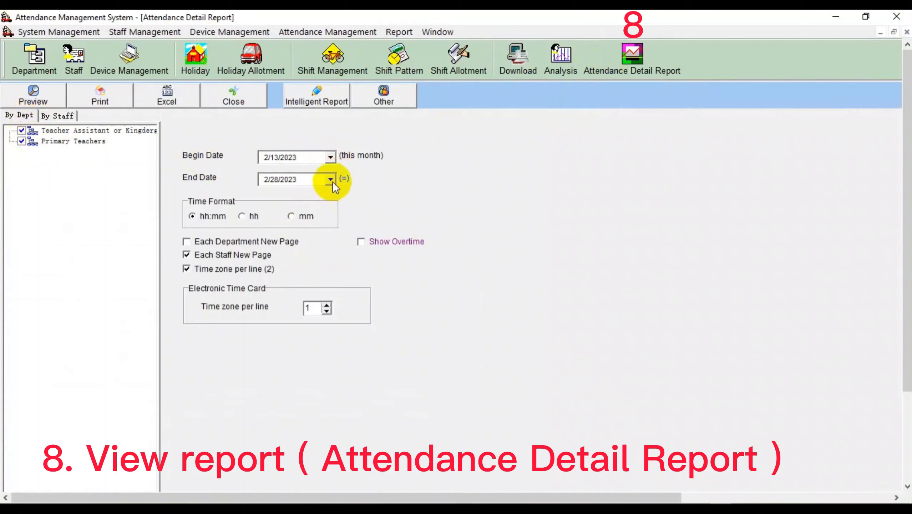
left_click(330, 179)
left_click(345, 258)
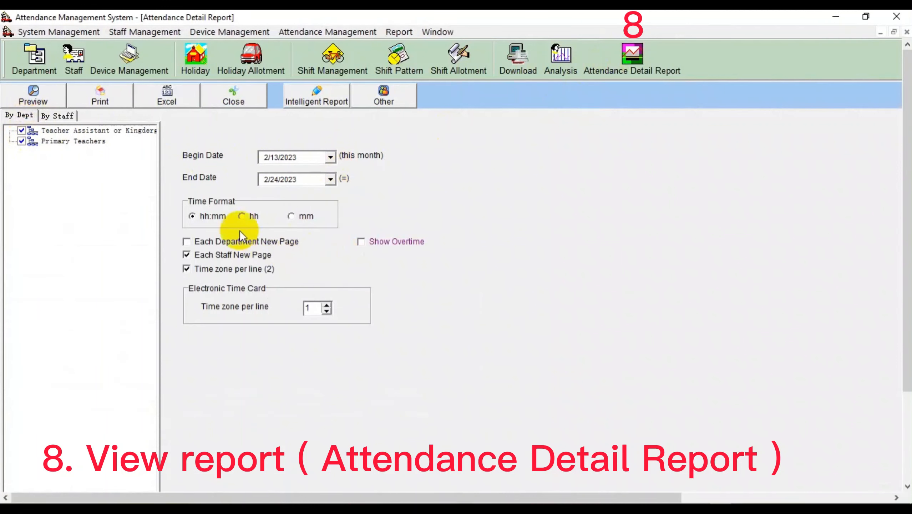
Preview the Attendance Detail Report, check the daily time zone records, and close the preview.
left_click(33, 95)
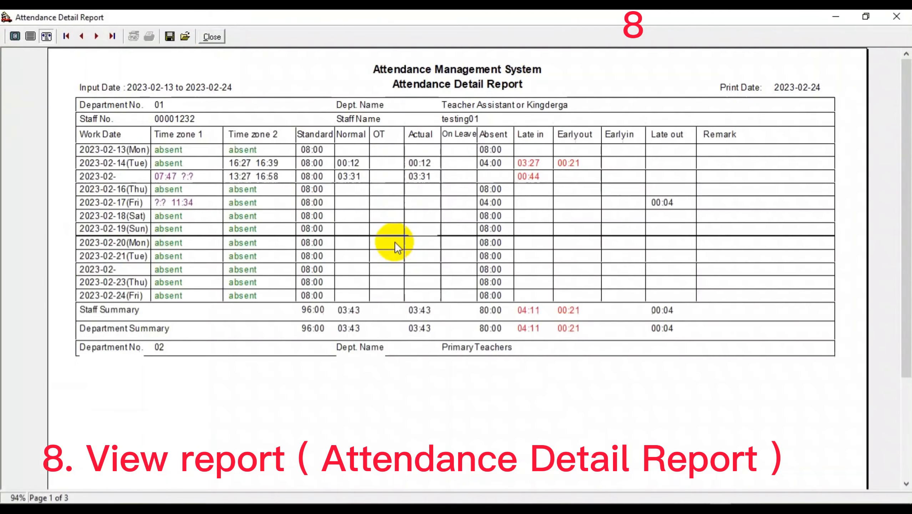
left_click(249, 164)
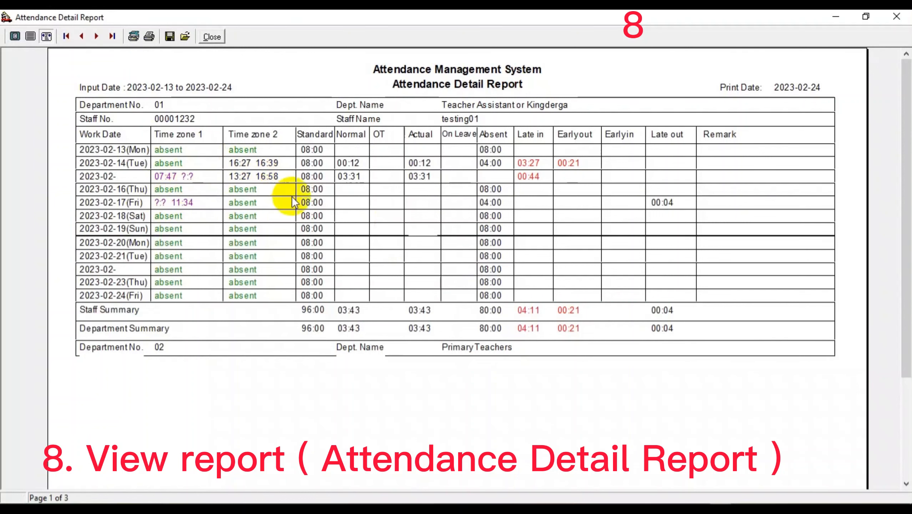
left_click(212, 37)
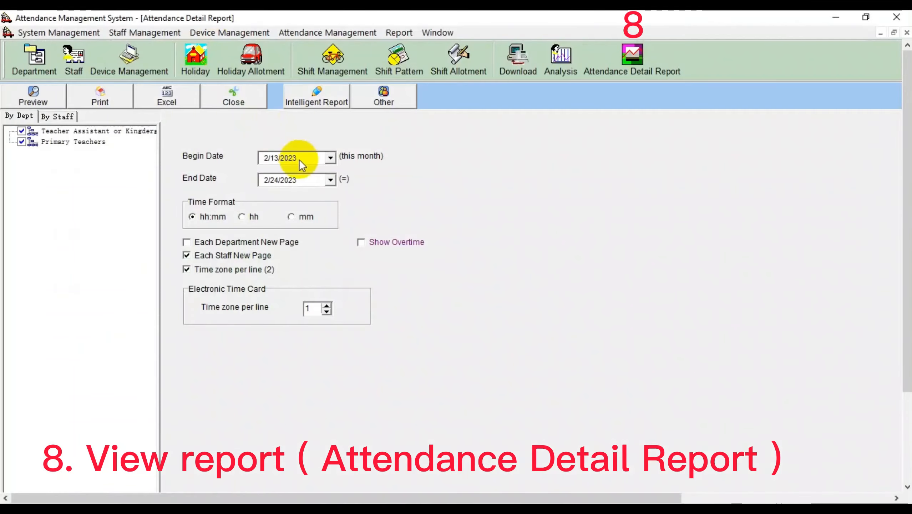
Export the Attendance Detail Report to Excel and maximize the resulting workbook window.
left_click(170, 97)
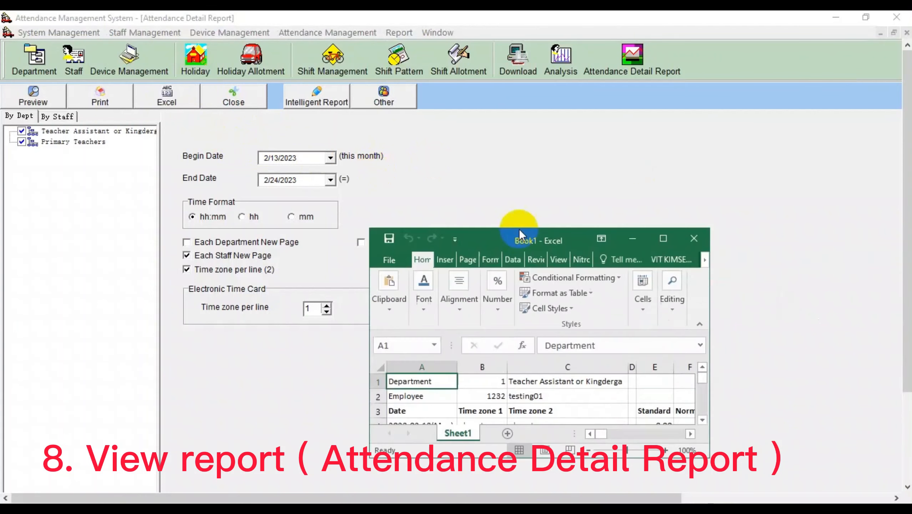
left_click_drag(519, 230, 401, 16)
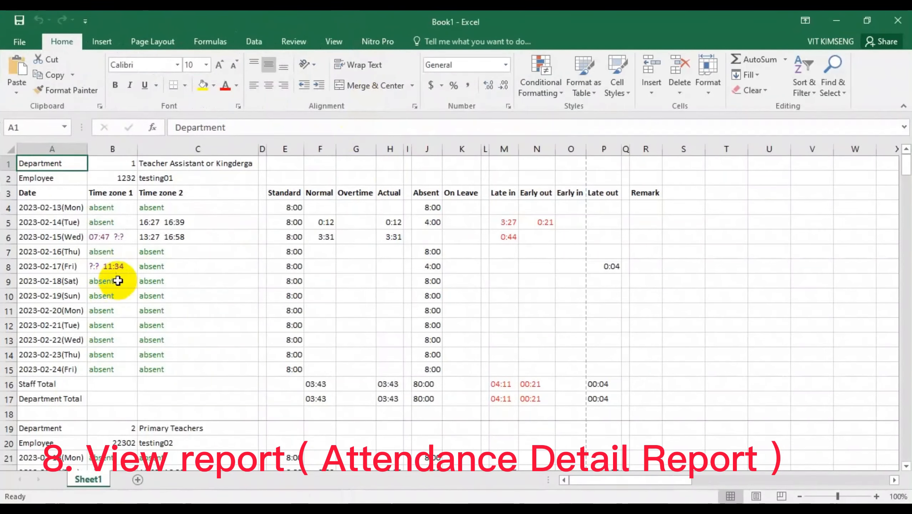
Examine the exported time zone, absence and lateness records for testing01, testing02 and testing03 through the end of the sheet.
left_click(52, 208)
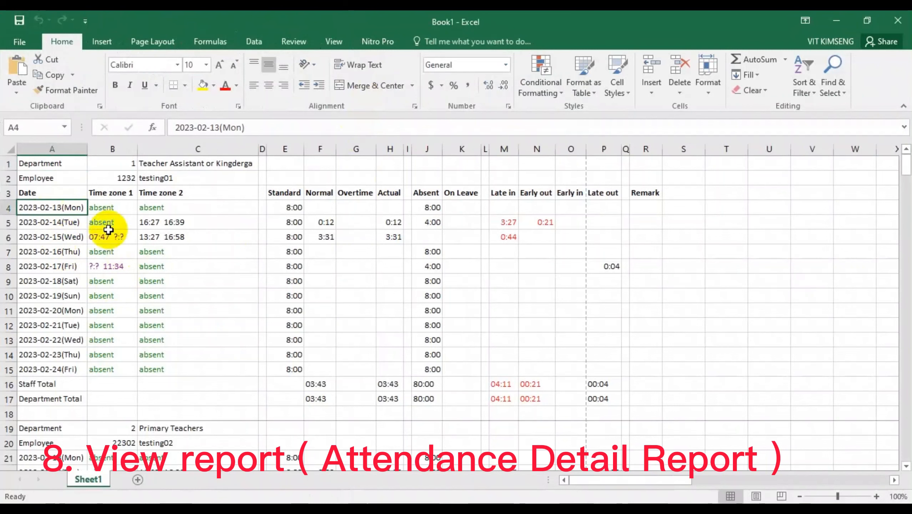
left_click(112, 237)
left_click(155, 222)
left_click(155, 236)
scroll(126, 285, "down", 3)
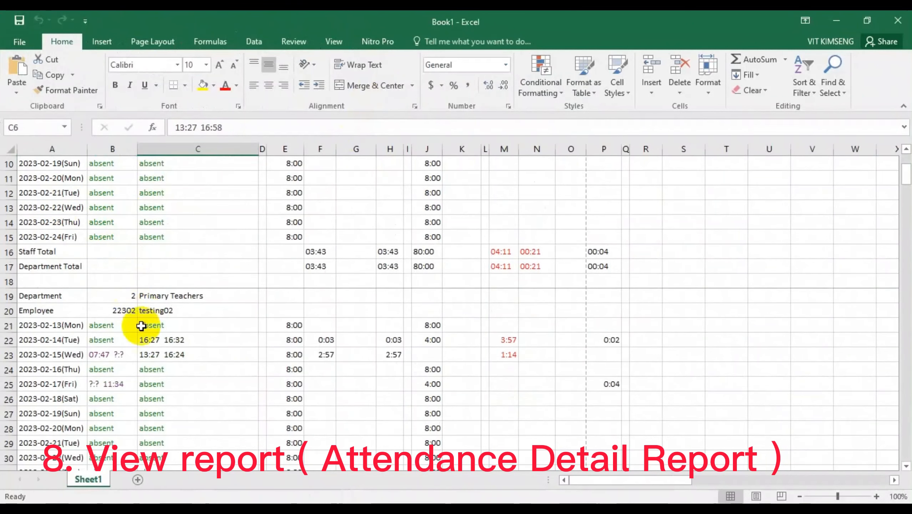
left_click(151, 354)
left_click(162, 311)
scroll(169, 318, "up", 3)
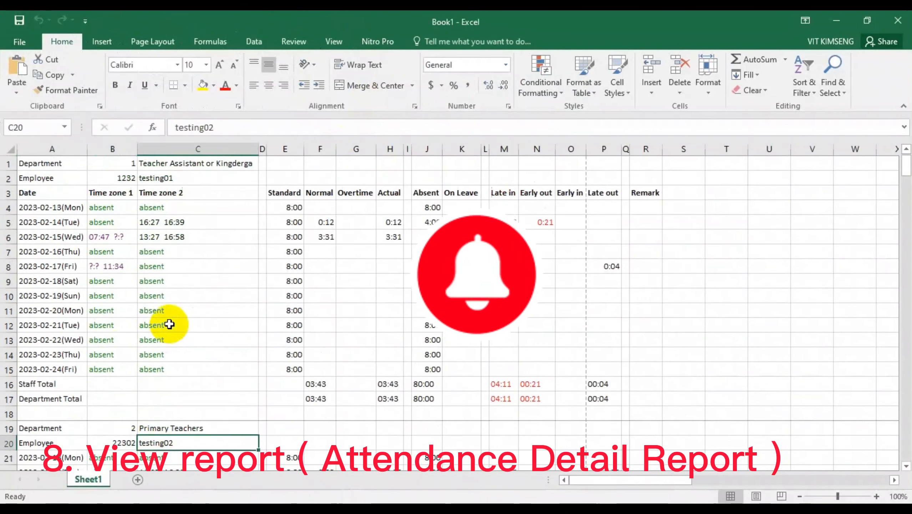
left_click(183, 178)
scroll(203, 265, "down", 9)
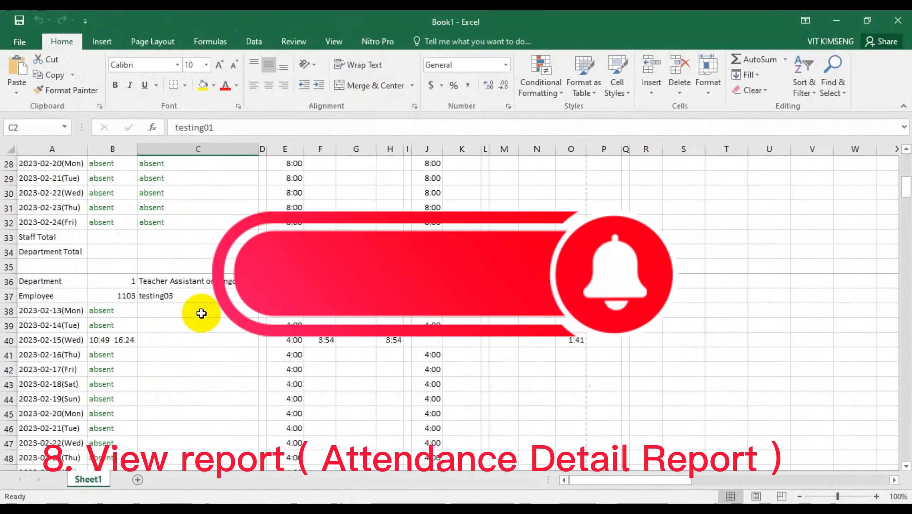
left_click(169, 296)
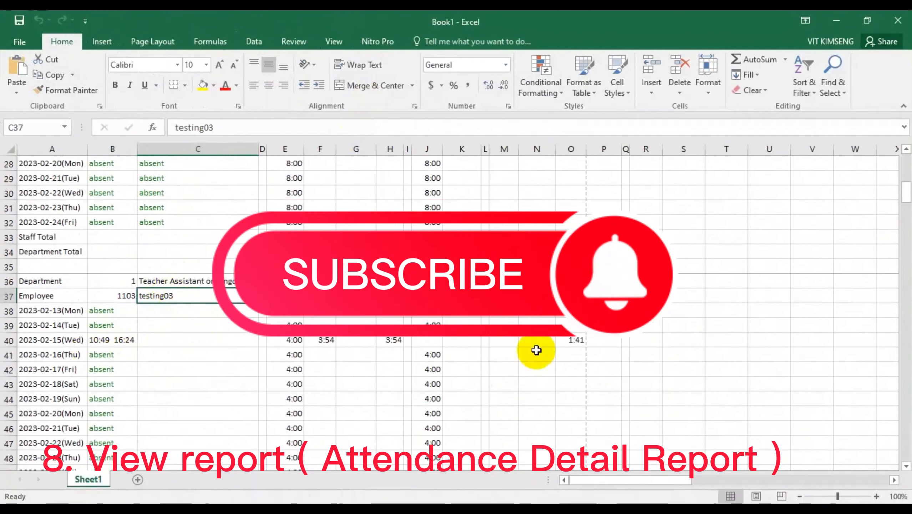
scroll(758, 185, "down", 1)
scroll(703, 276, "down", 4)
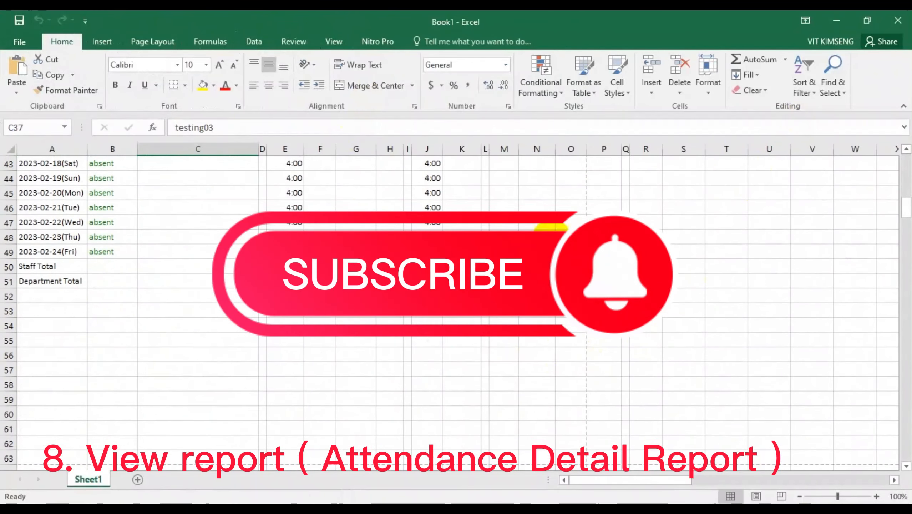